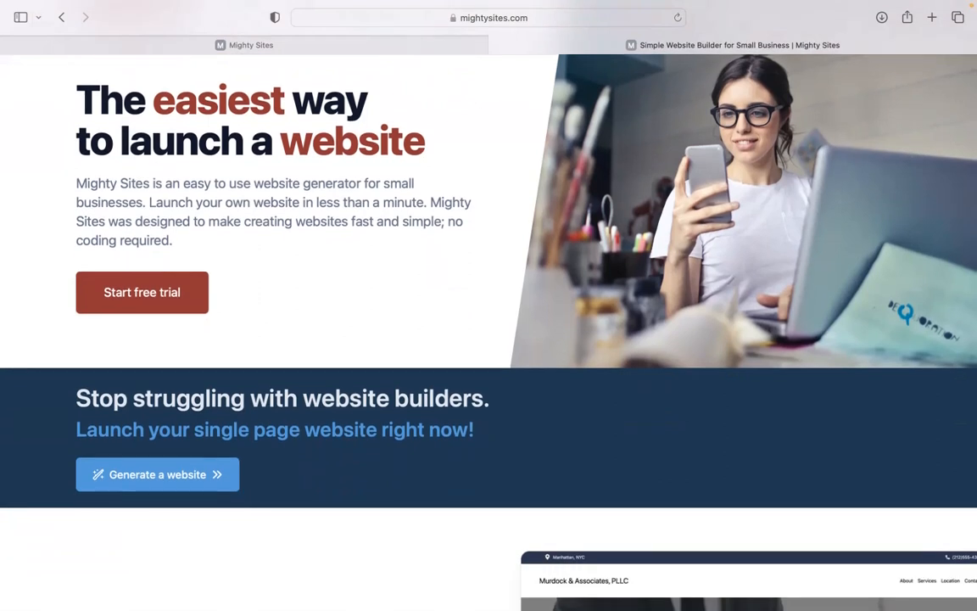
Step: Scroll through the mightysites.com homepage, then switch to the Mighty Sites builder app
{"action": "scroll", "coordinate": [489, 322], "scroll_direction": "down", "scroll_amount": 1}
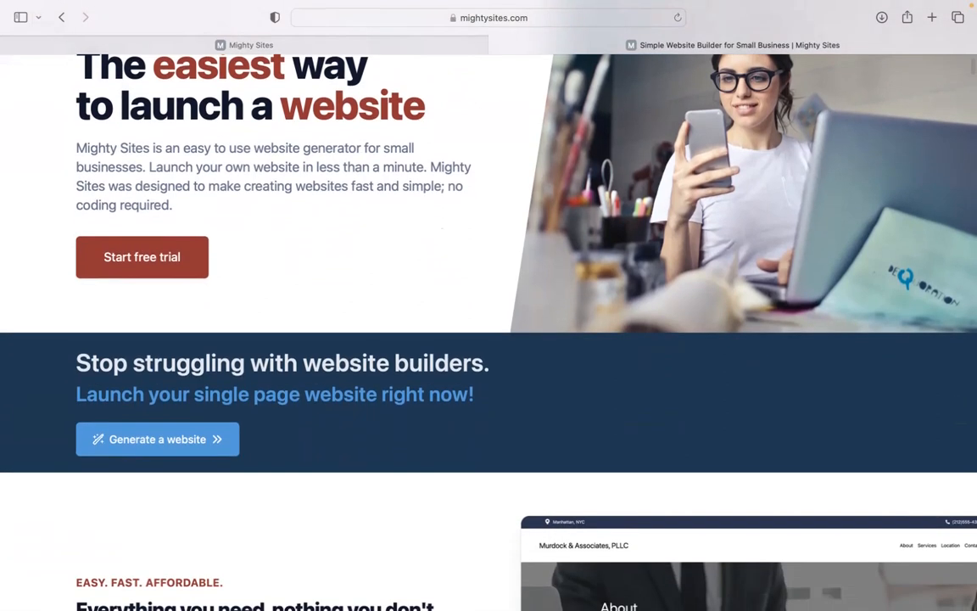
{"action": "scroll", "coordinate": [488, 323], "scroll_direction": "down", "scroll_amount": 1}
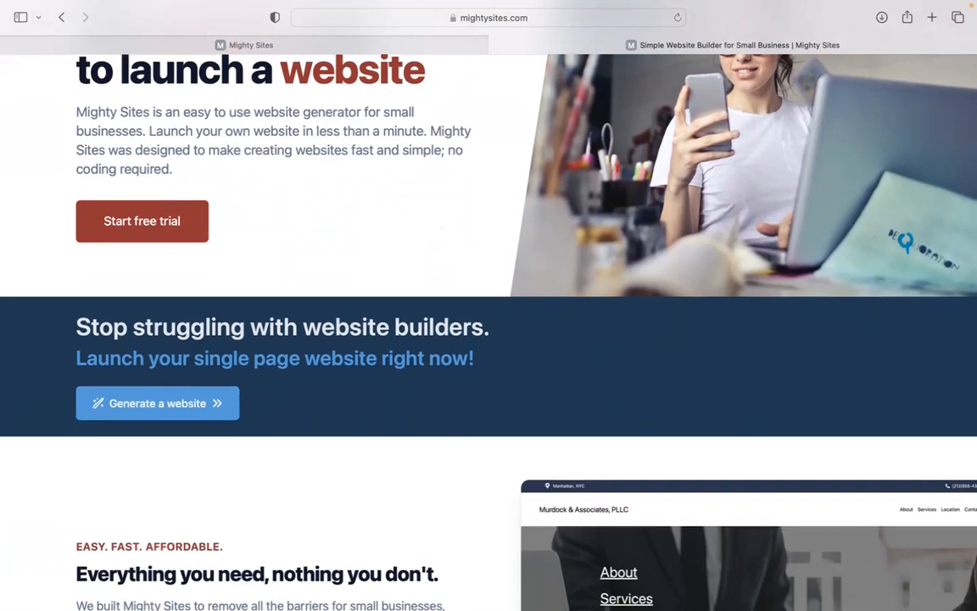
{"action": "scroll", "coordinate": [489, 322], "scroll_direction": "down", "scroll_amount": 1}
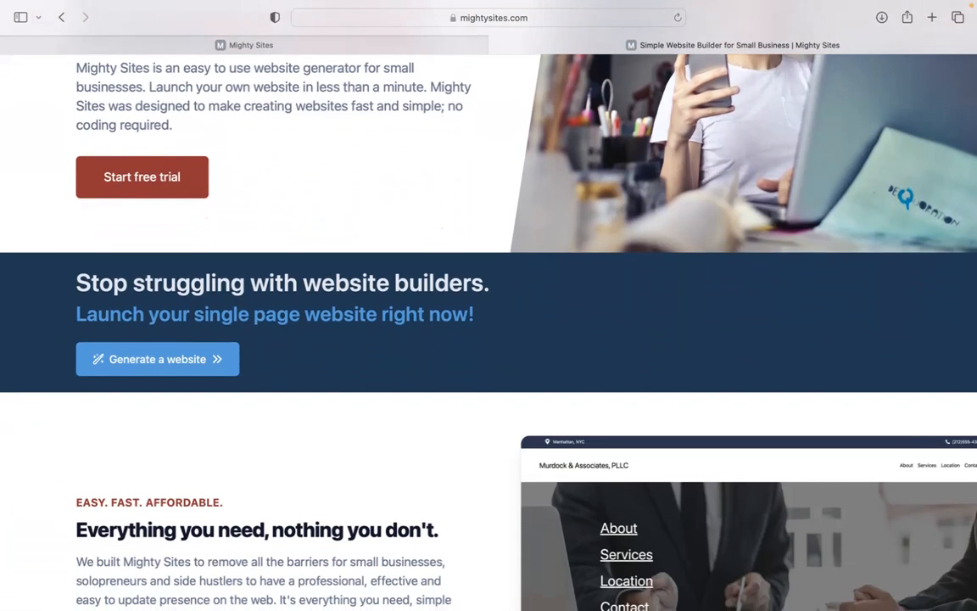
{"action": "scroll", "coordinate": [488, 323], "scroll_direction": "down", "scroll_amount": 1}
{"action": "scroll", "coordinate": [489, 323], "scroll_direction": "down", "scroll_amount": 6}
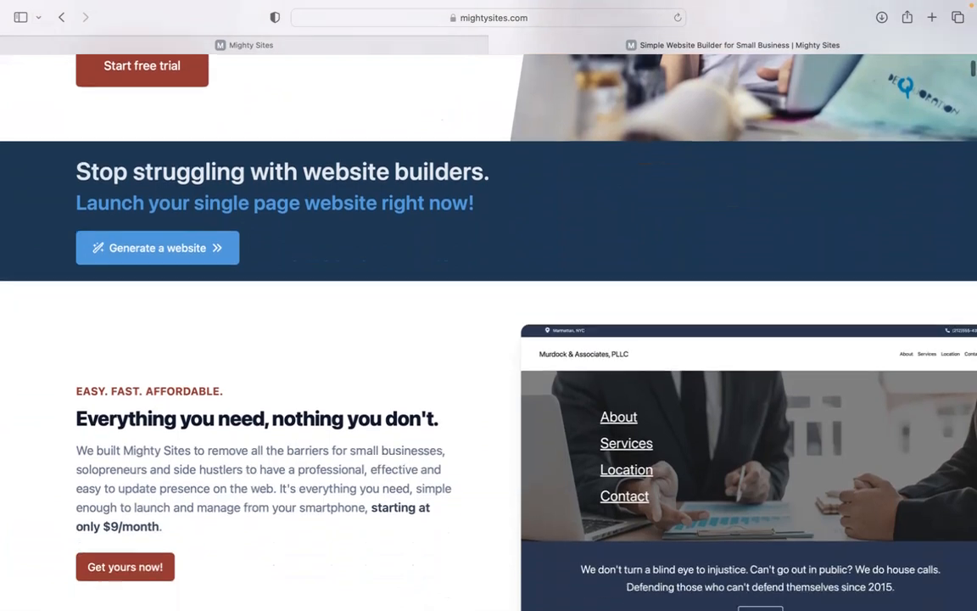
{"action": "scroll", "coordinate": [489, 323], "scroll_direction": "down", "scroll_amount": 5}
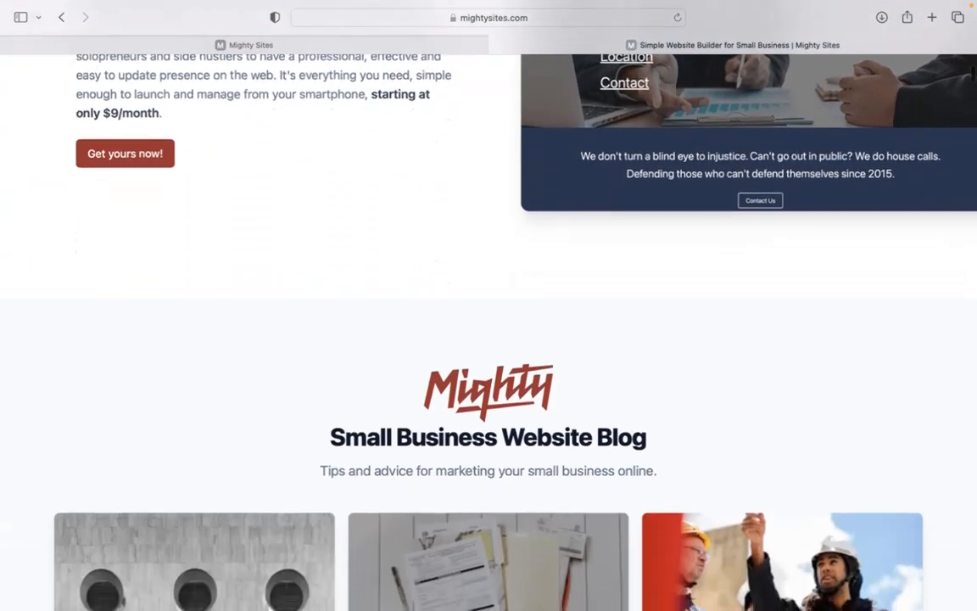
{"action": "scroll", "coordinate": [489, 322], "scroll_direction": "down", "scroll_amount": 10}
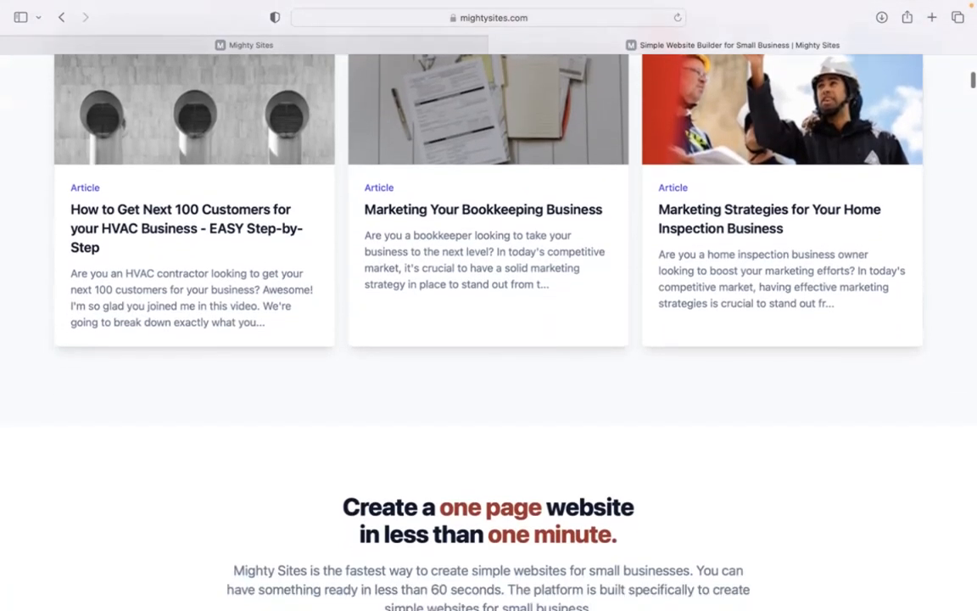
{"action": "scroll", "coordinate": [489, 323], "scroll_direction": "down", "scroll_amount": 7}
{"action": "scroll", "coordinate": [489, 322], "scroll_direction": "down", "scroll_amount": 4}
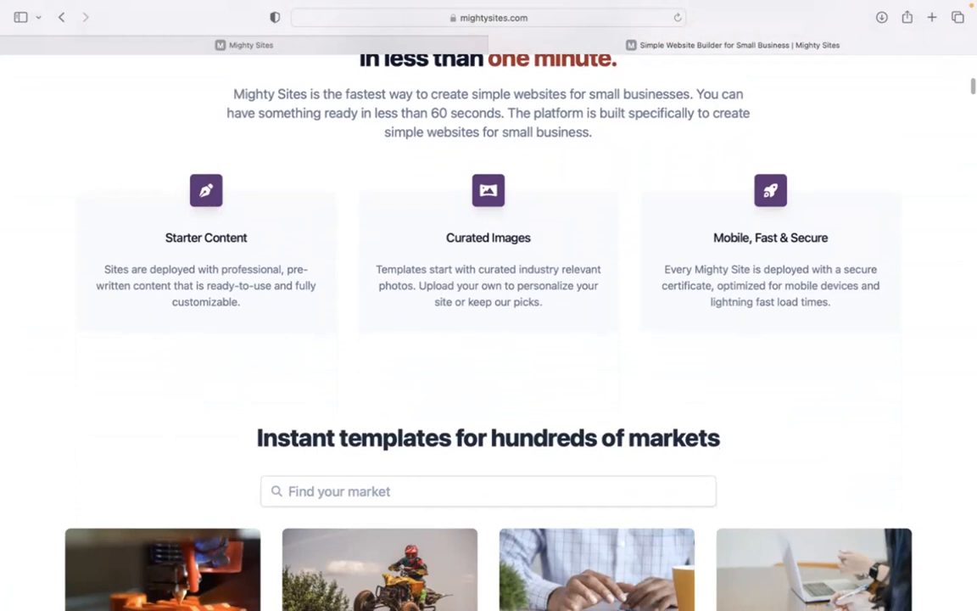
{"action": "left_click", "coordinate": [393, 43]}
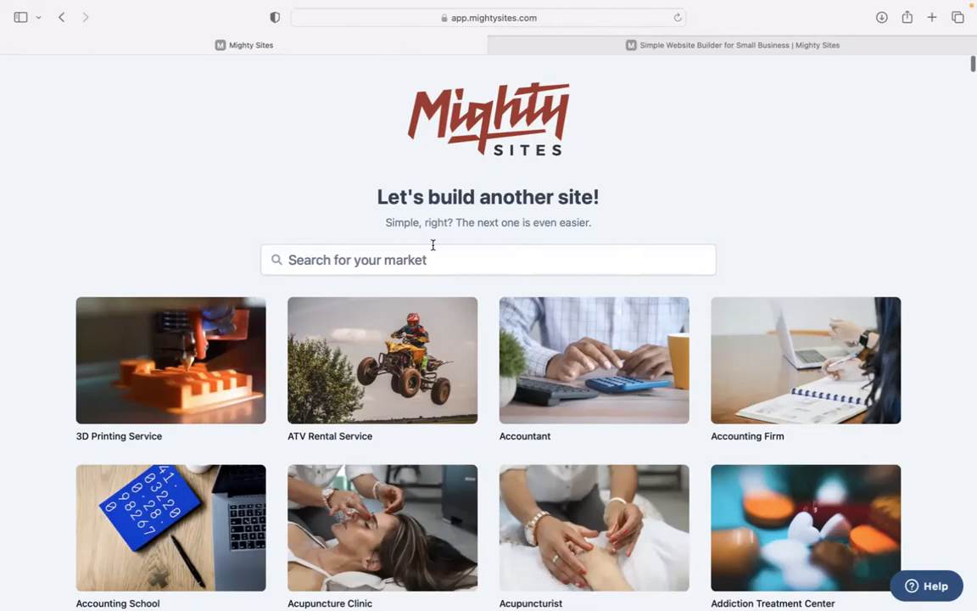
Step: Browse the market grid, then filter the market templates by 'beach'
{"action": "scroll", "coordinate": [282, 203], "scroll_direction": "down", "scroll_amount": 1}
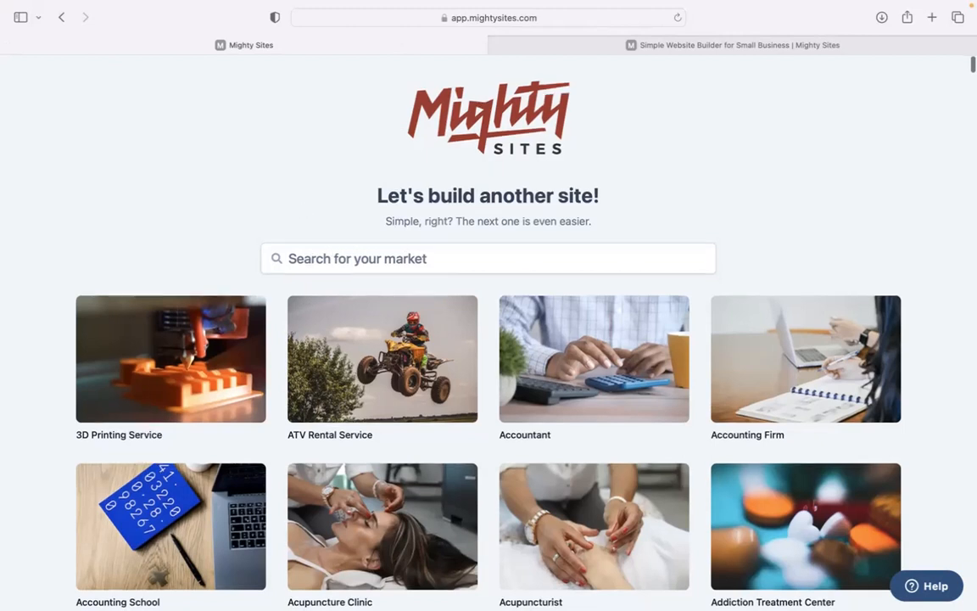
{"action": "scroll", "coordinate": [489, 339], "scroll_direction": "down", "scroll_amount": 5}
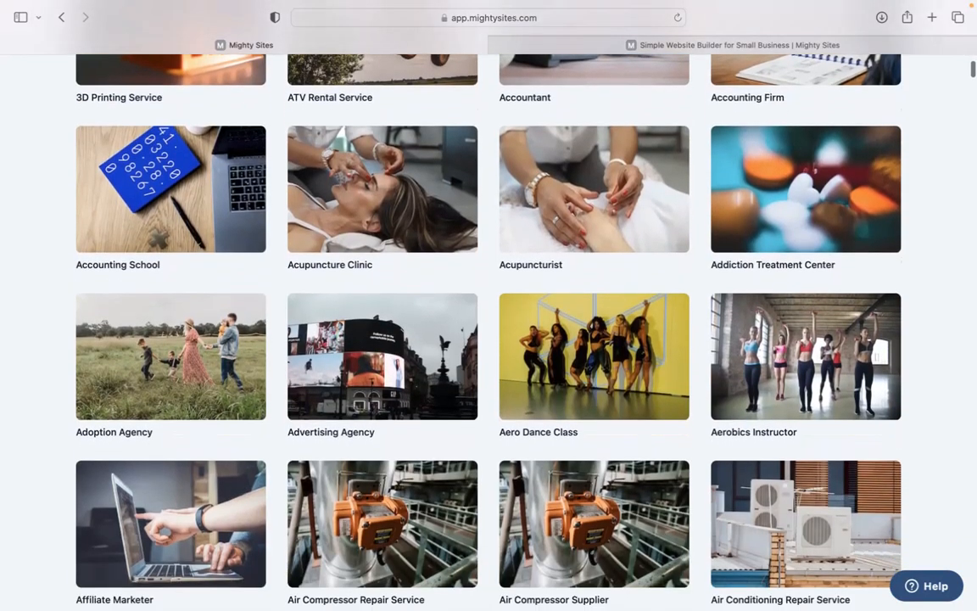
{"action": "scroll", "coordinate": [489, 339], "scroll_direction": "down", "scroll_amount": 4}
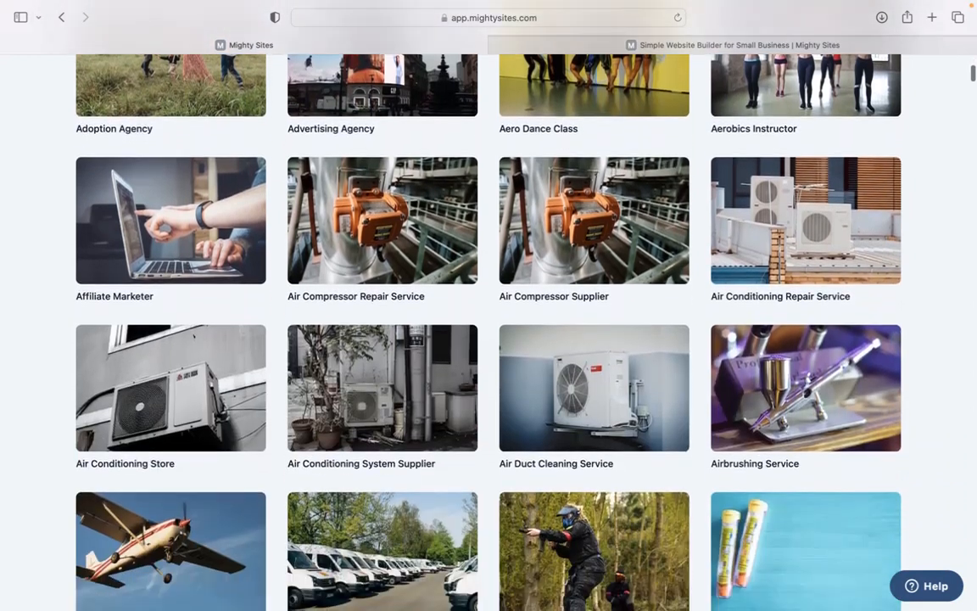
{"action": "scroll", "coordinate": [489, 340], "scroll_direction": "down", "scroll_amount": 3}
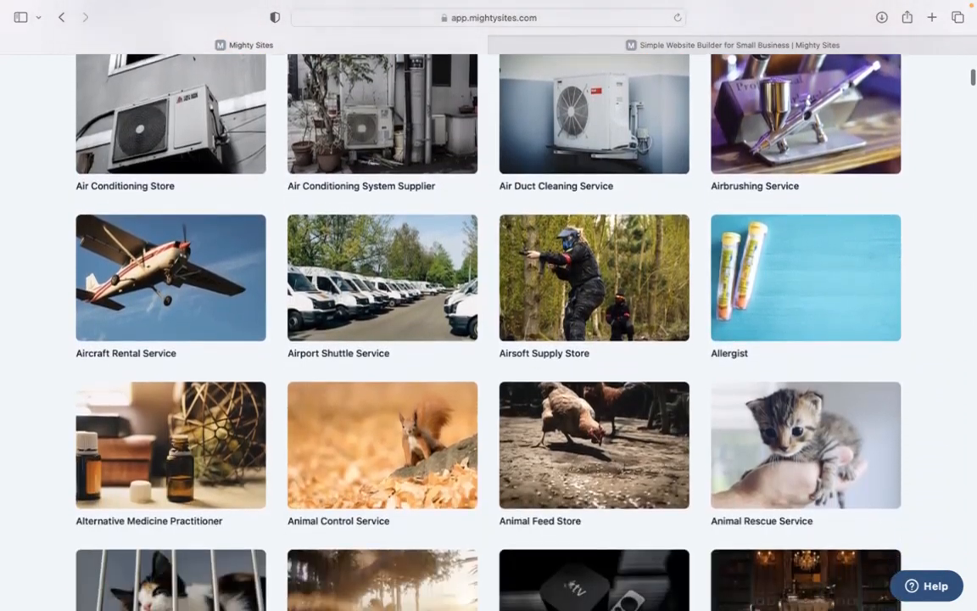
{"action": "scroll", "coordinate": [489, 340], "scroll_direction": "down", "scroll_amount": 3}
{"action": "scroll", "coordinate": [489, 340], "scroll_direction": "up", "scroll_amount": 7}
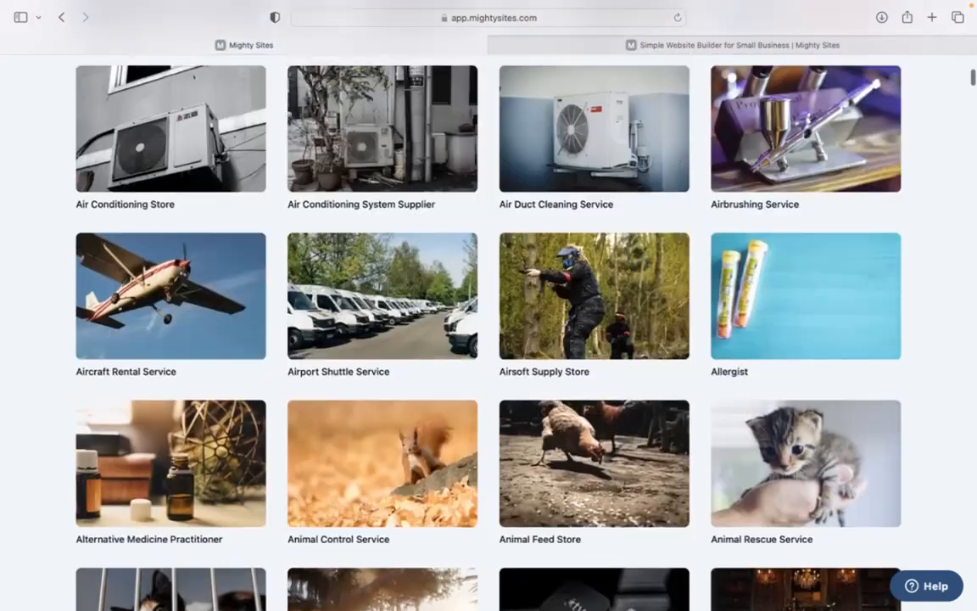
{"action": "scroll", "coordinate": [254, 310], "scroll_direction": "up", "scroll_amount": 8}
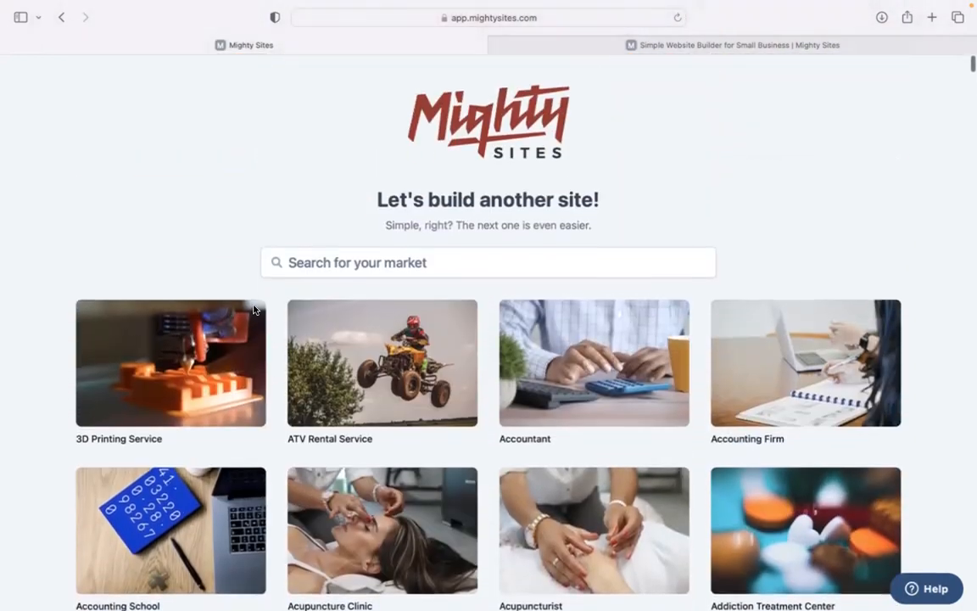
{"action": "left_click", "coordinate": [290, 261]}
{"action": "type", "text": "beach c"}
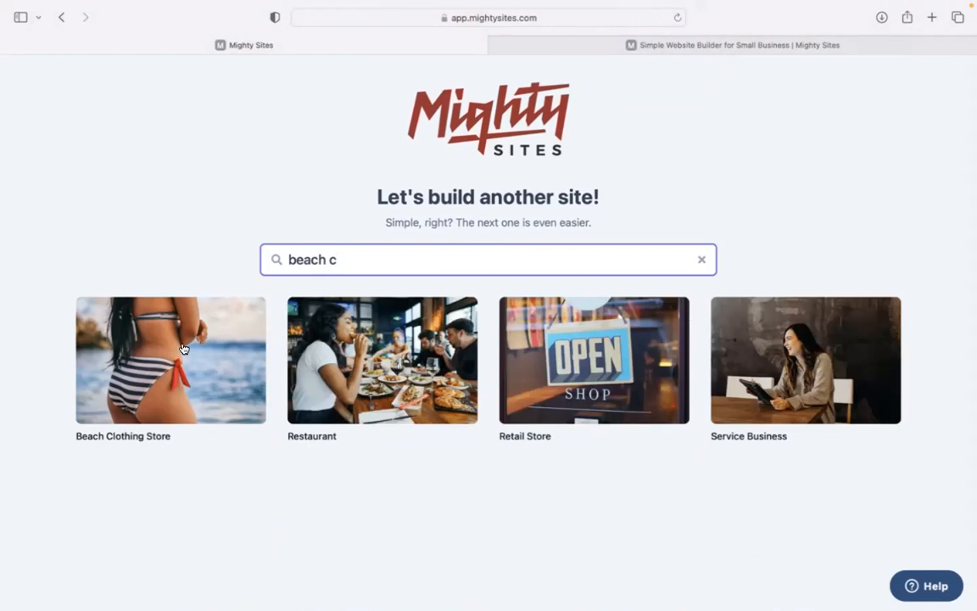
Step: Start from the Beach Clothing Store template for company 'Into Summer' in Denver, Colorado
{"action": "left_click", "coordinate": [182, 349]}
{"action": "type", "text": "Into Summer"}
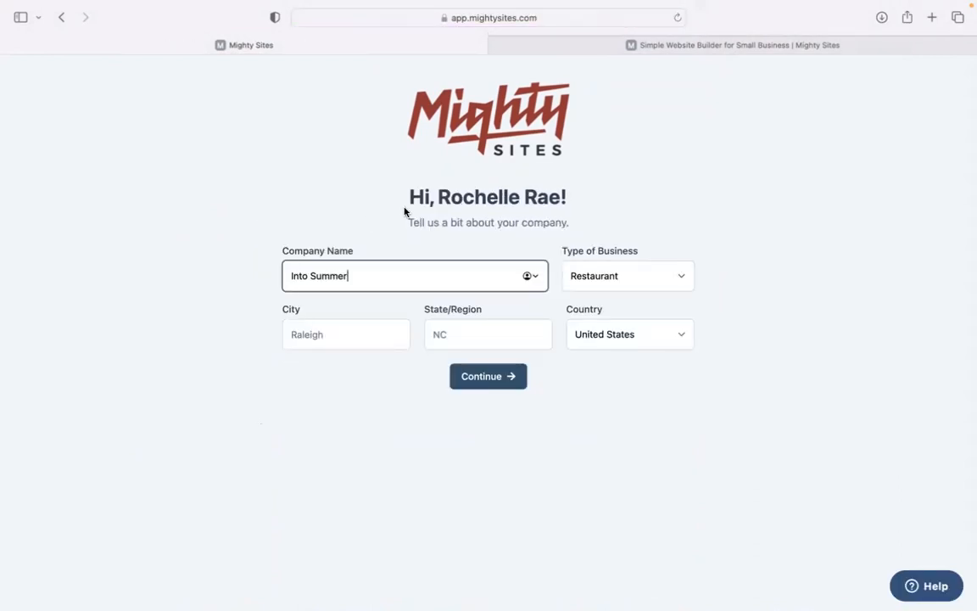
{"action": "left_click", "coordinate": [324, 336]}
{"action": "type", "text": "Denver"}
{"action": "left_click", "coordinate": [477, 339]}
{"action": "type", "text": "Colorado"}
Step: Set the business type to Retail and generate the site
{"action": "left_click", "coordinate": [655, 280]}
{"action": "left_click", "coordinate": [651, 281]}
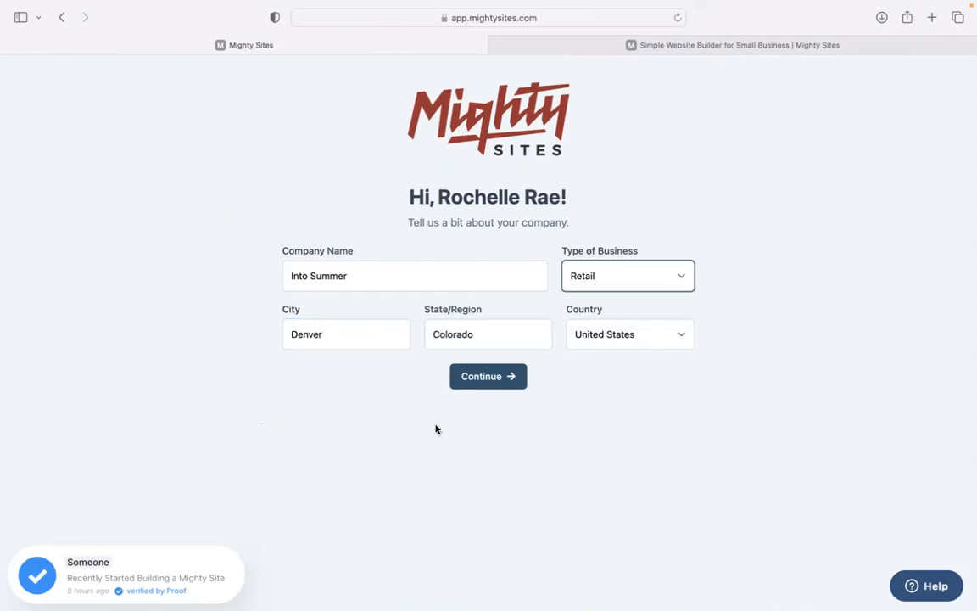
{"action": "left_click", "coordinate": [502, 376]}
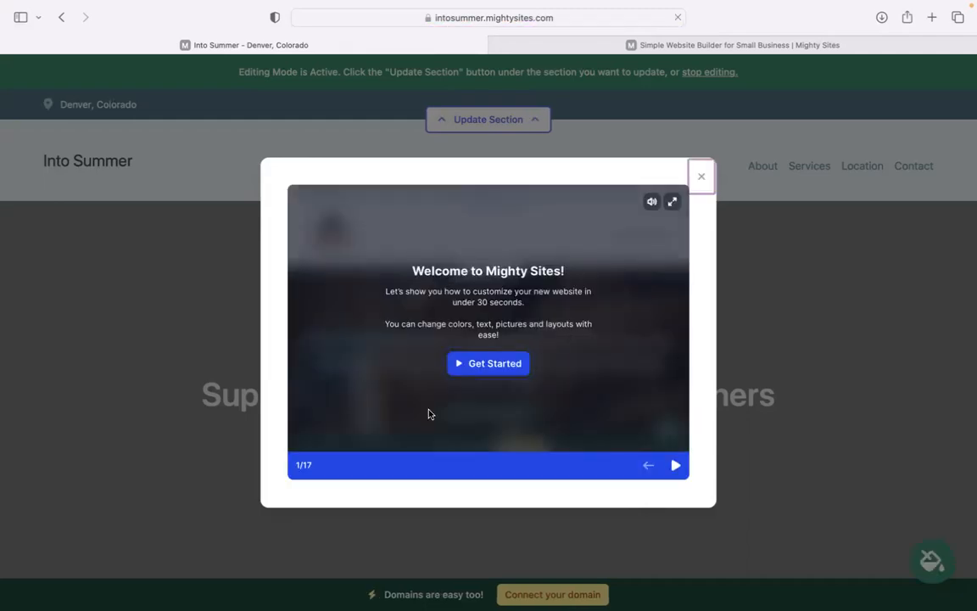
Step: Step through six slides of the welcome tour, then dismiss it
{"action": "left_click", "coordinate": [674, 465]}
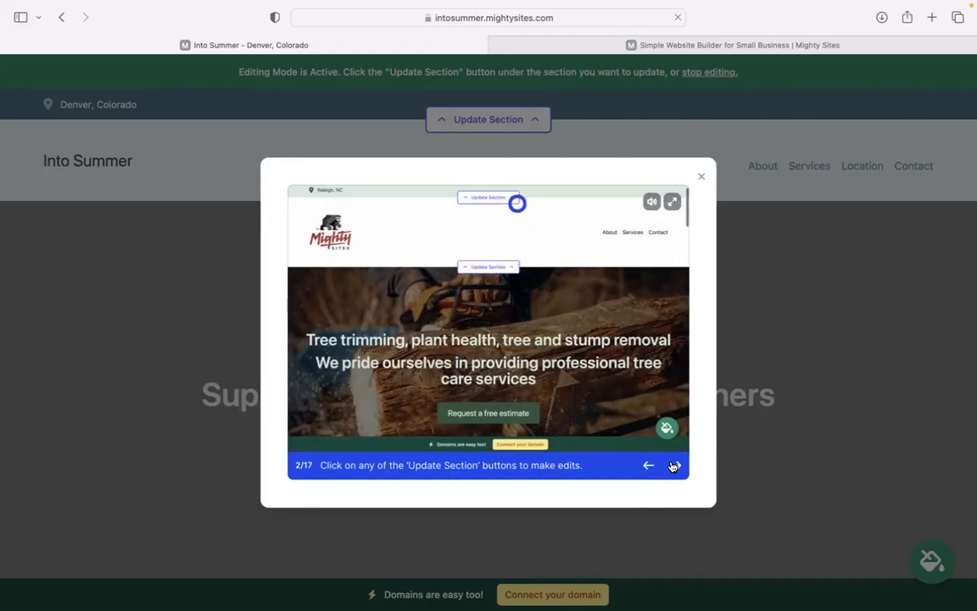
{"action": "left_click", "coordinate": [673, 465]}
{"action": "left_click", "coordinate": [673, 465]}
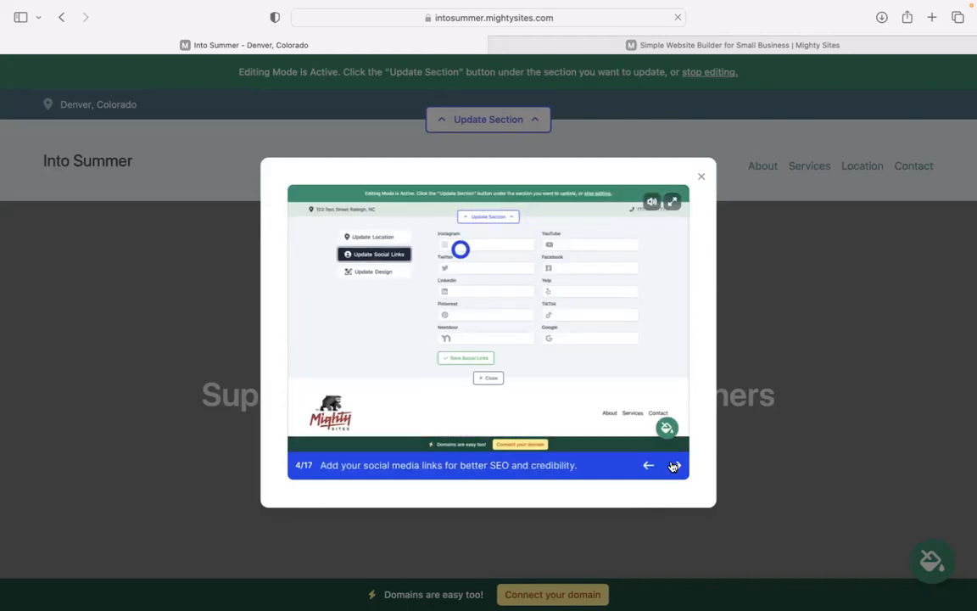
{"action": "left_click", "coordinate": [675, 465]}
{"action": "left_click", "coordinate": [675, 465]}
{"action": "left_click", "coordinate": [675, 465]}
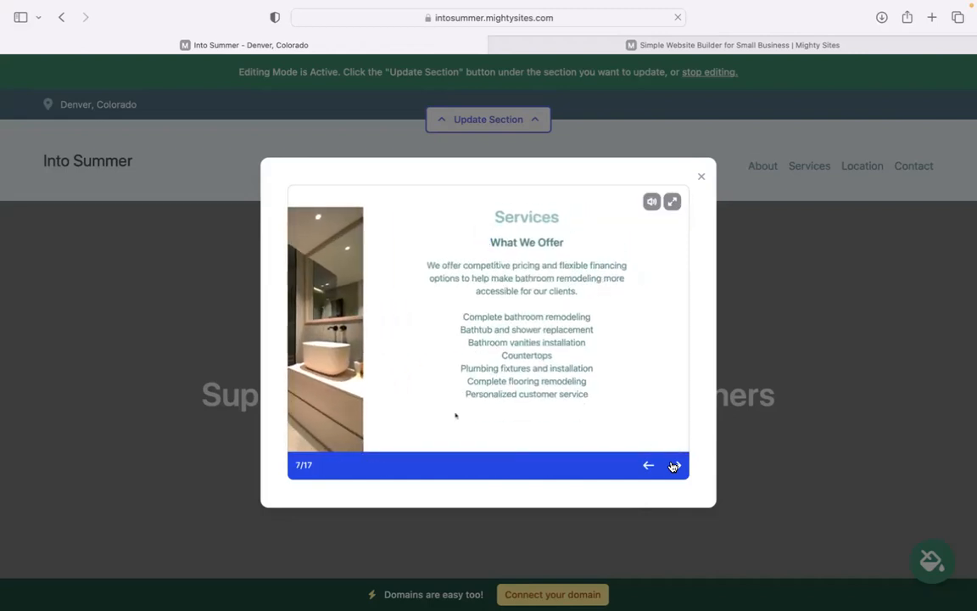
{"action": "left_click", "coordinate": [701, 176]}
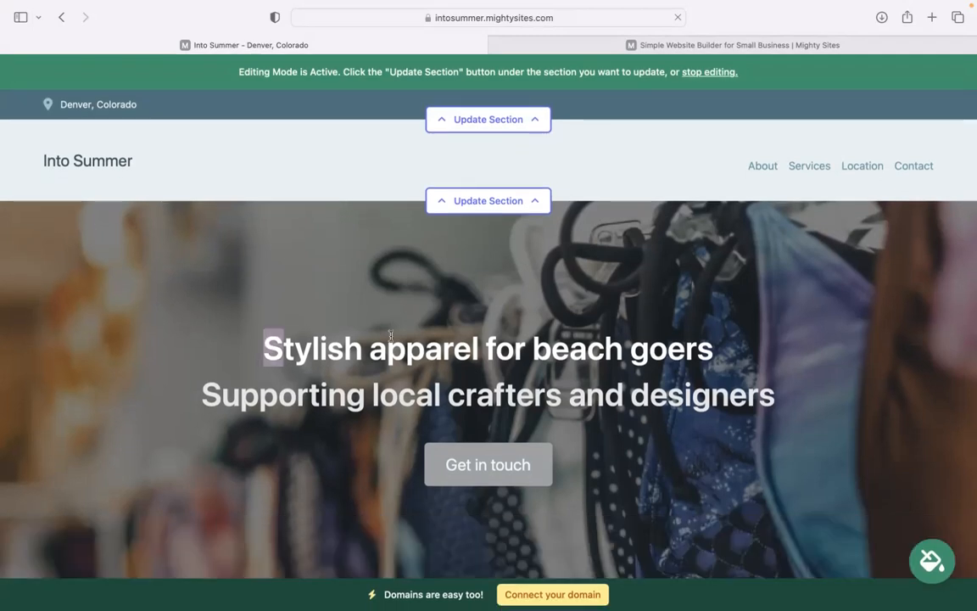
Step: Select and then deselect the hero headline, and scroll down through the intro section
{"action": "left_click_drag", "start_coordinate": [261, 336], "coordinate": [813, 392]}
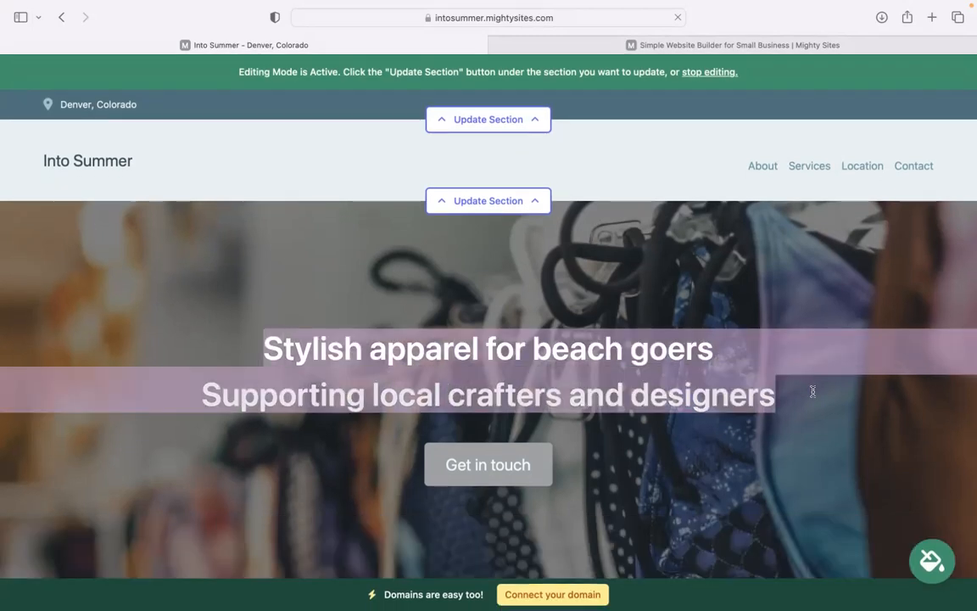
{"action": "left_click", "coordinate": [689, 280]}
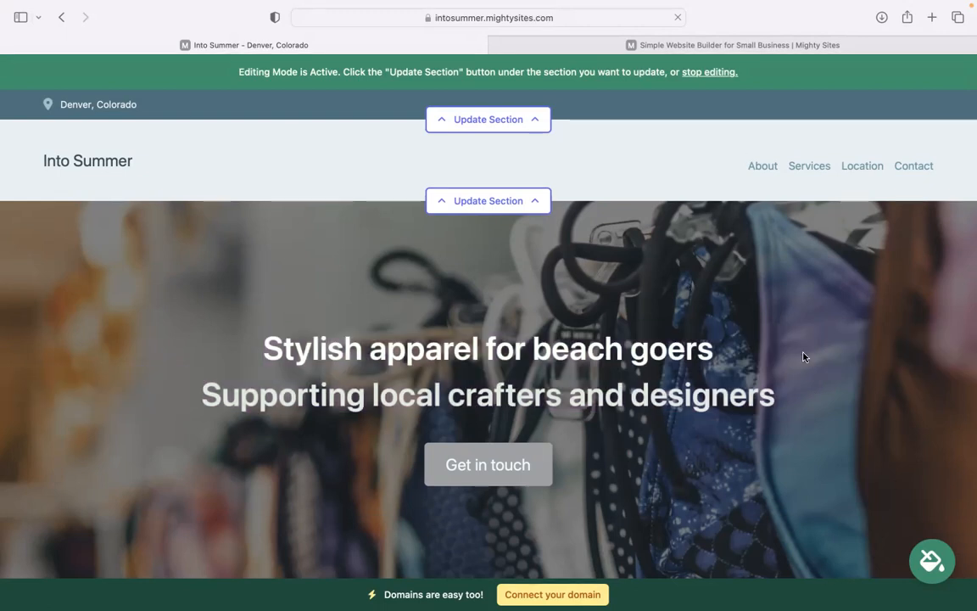
{"action": "scroll", "coordinate": [804, 357], "scroll_direction": "down", "scroll_amount": 3}
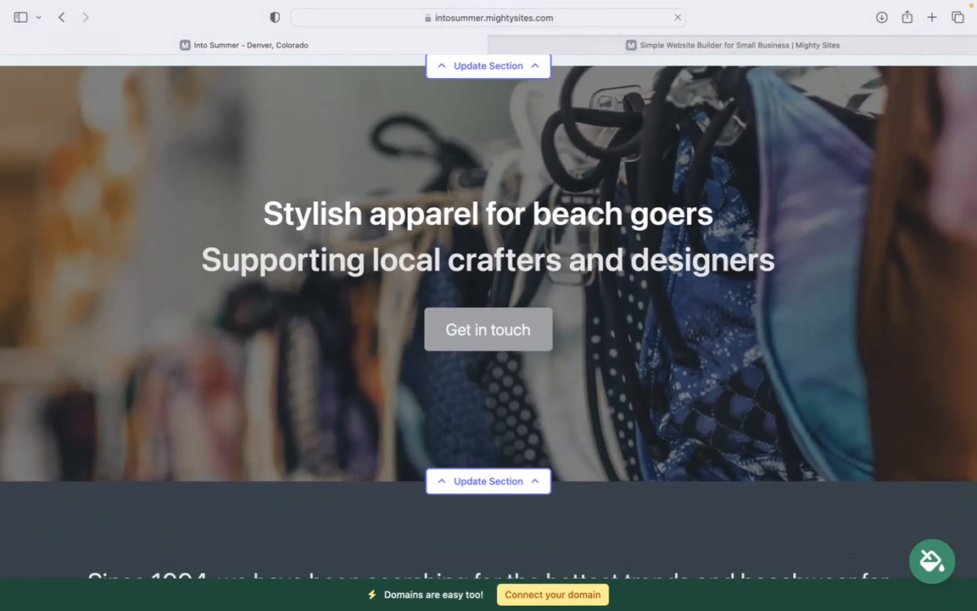
{"action": "scroll", "coordinate": [488, 305], "scroll_direction": "down", "scroll_amount": 5}
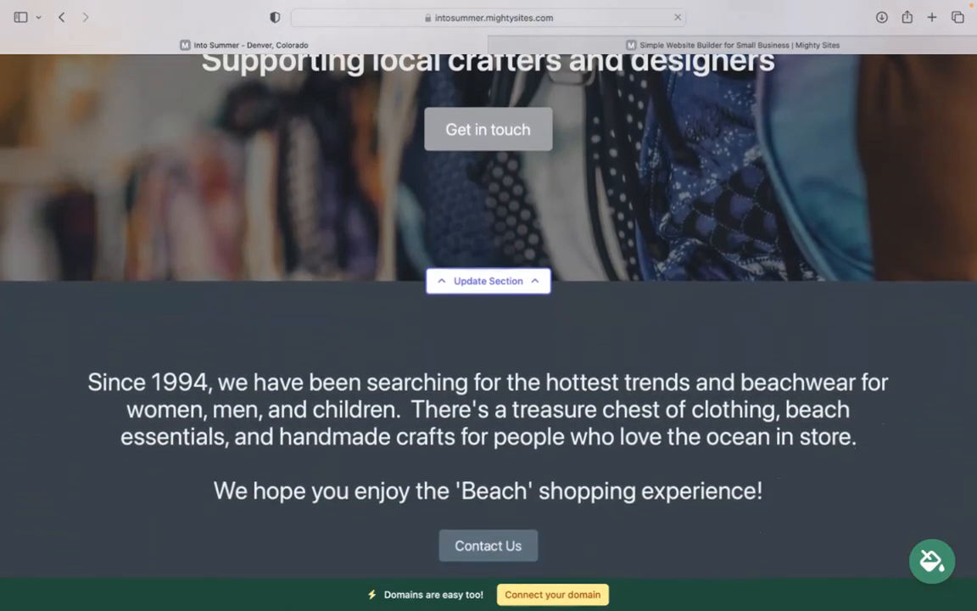
{"action": "scroll", "coordinate": [687, 488], "scroll_direction": "down", "scroll_amount": 3}
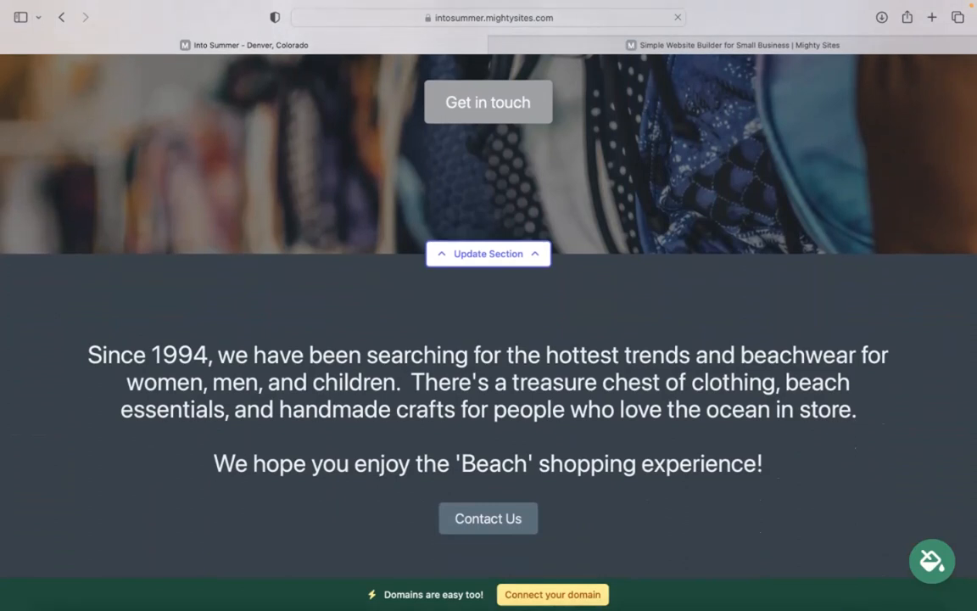
{"action": "scroll", "coordinate": [489, 306], "scroll_direction": "down", "scroll_amount": 3}
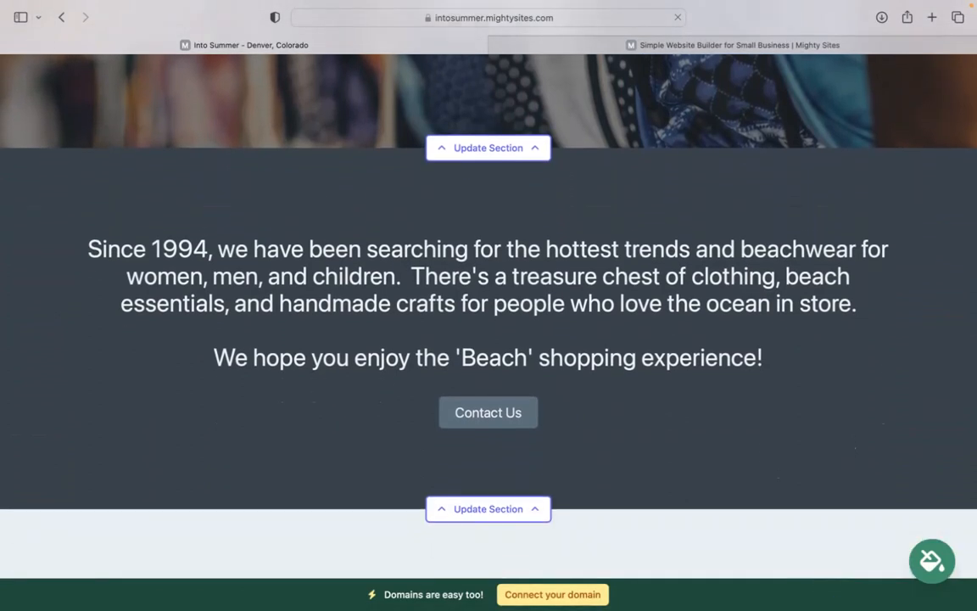
{"action": "scroll", "coordinate": [489, 306], "scroll_direction": "down", "scroll_amount": 3}
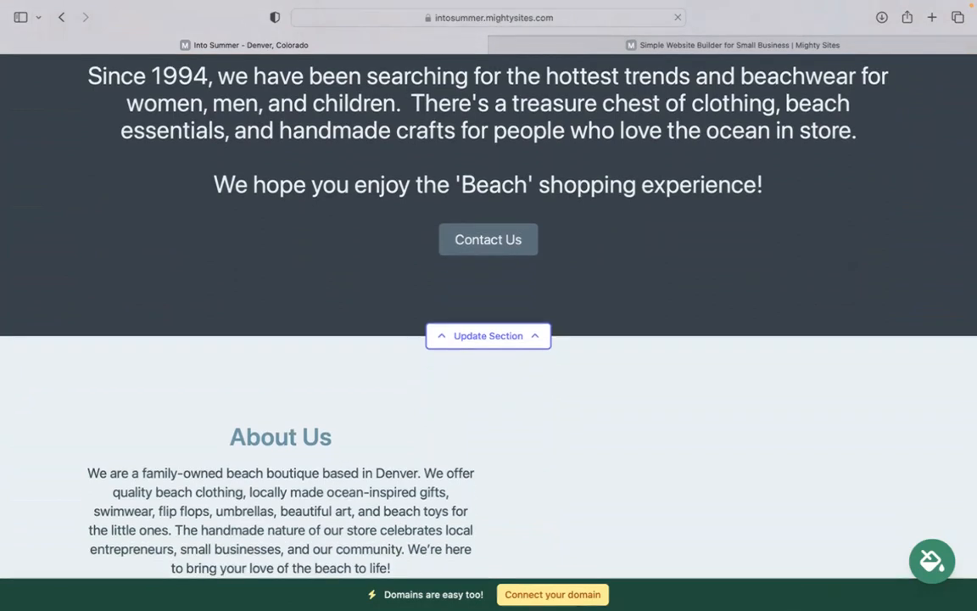
Step: Review the About Us section and scroll back to the top of the page
{"action": "scroll", "coordinate": [489, 306], "scroll_direction": "up", "scroll_amount": 4}
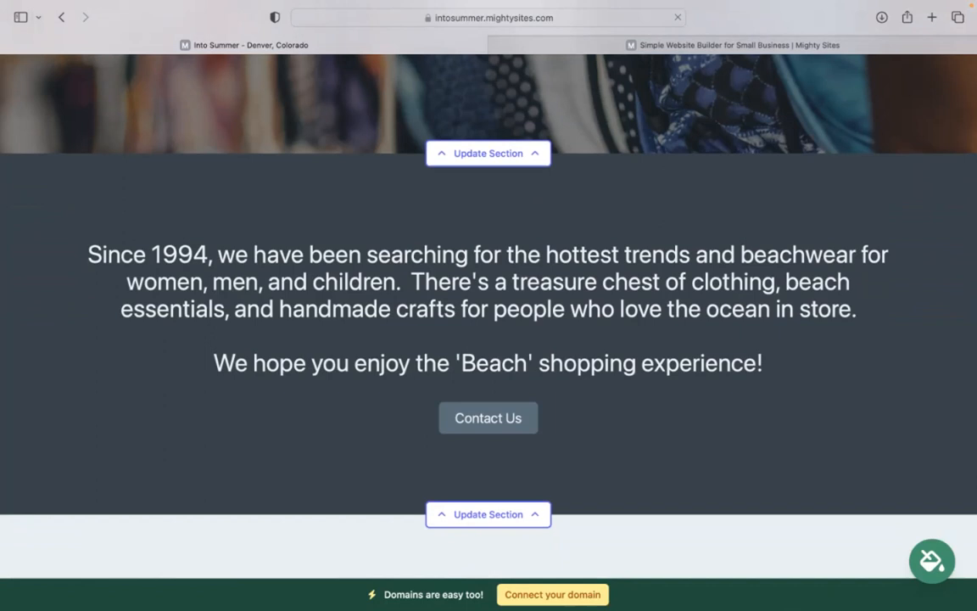
{"action": "scroll", "coordinate": [489, 305], "scroll_direction": "down", "scroll_amount": 2}
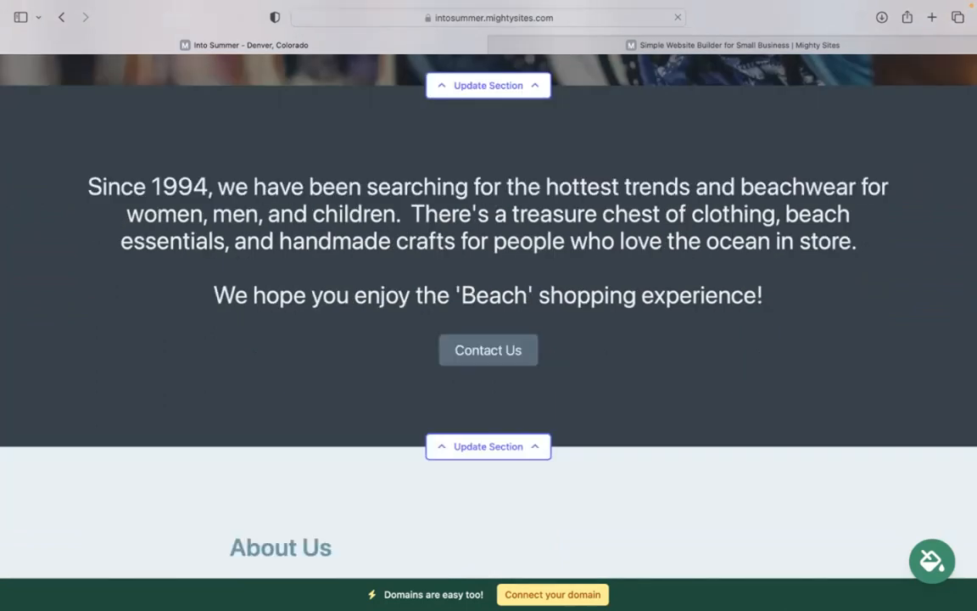
{"action": "scroll", "coordinate": [488, 305], "scroll_direction": "down", "scroll_amount": 9}
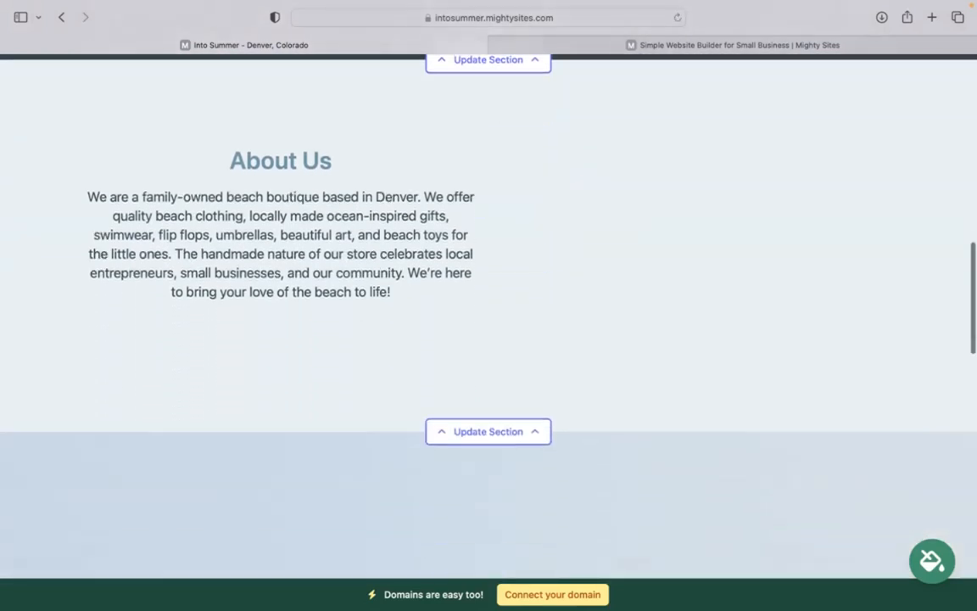
{"action": "scroll", "coordinate": [489, 305], "scroll_direction": "down", "scroll_amount": 5}
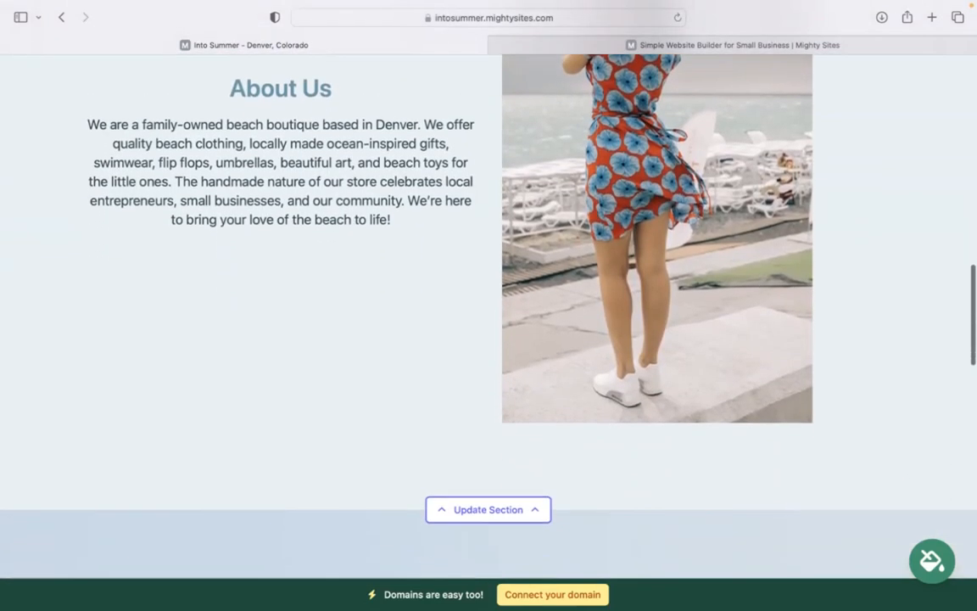
{"action": "scroll", "coordinate": [489, 305], "scroll_direction": "down", "scroll_amount": 2}
{"action": "scroll", "coordinate": [489, 305], "scroll_direction": "up", "scroll_amount": 5}
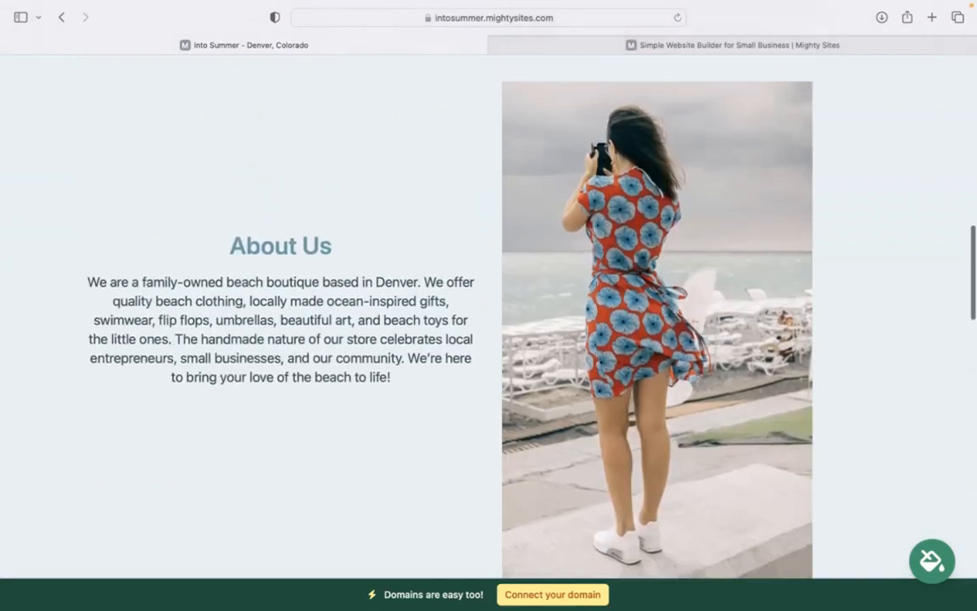
{"action": "scroll", "coordinate": [489, 306], "scroll_direction": "up", "scroll_amount": 12}
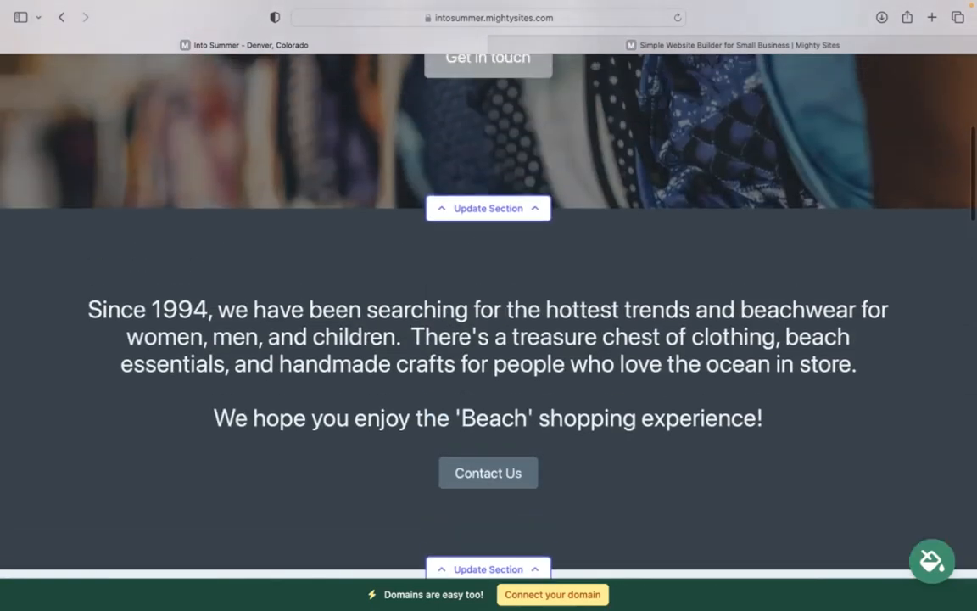
{"action": "scroll", "coordinate": [489, 306], "scroll_direction": "up", "scroll_amount": 10}
Step: Enter the organization e-mail in the location details and show it on the site
{"action": "left_click", "coordinate": [541, 112]}
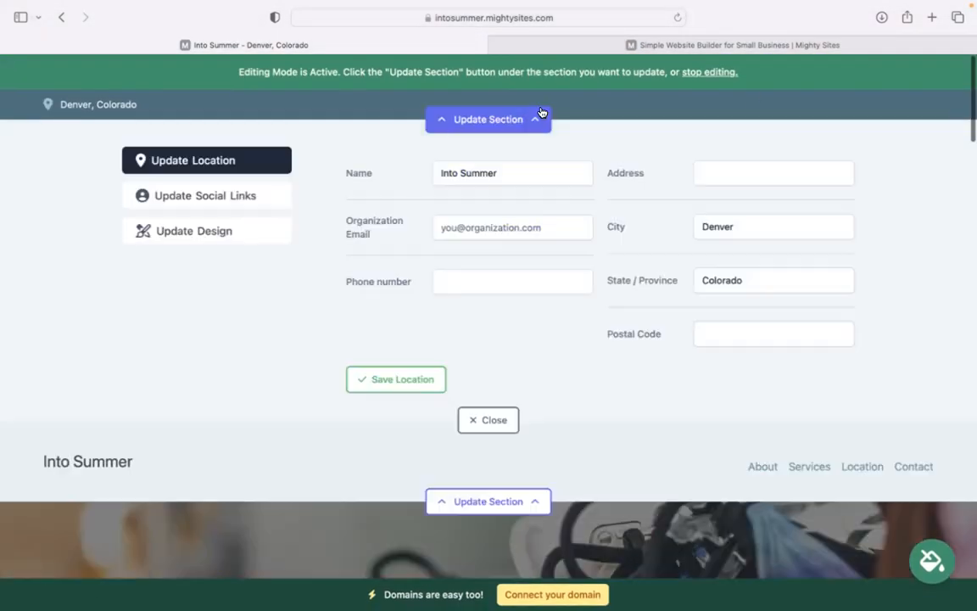
{"action": "left_click", "coordinate": [489, 227]}
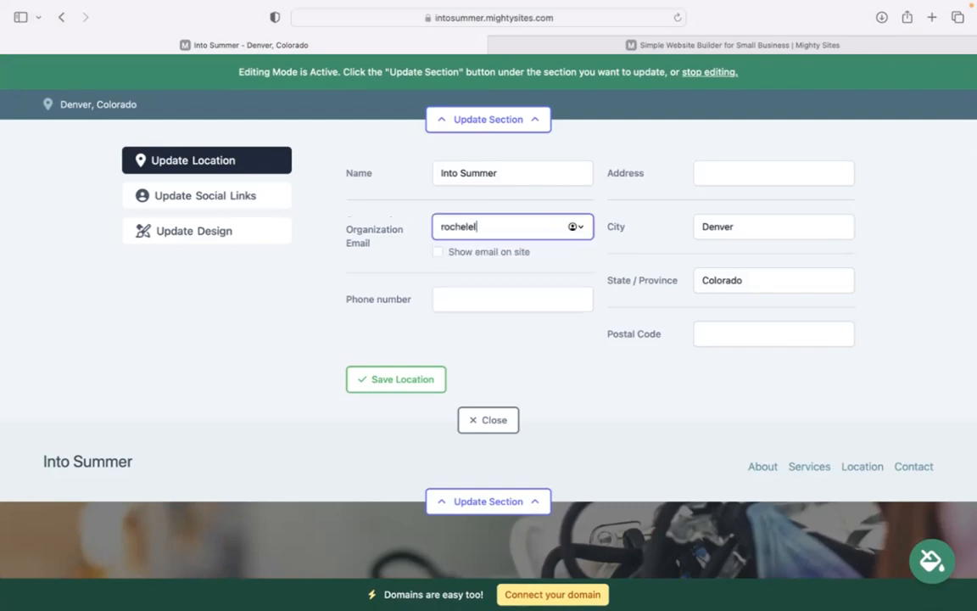
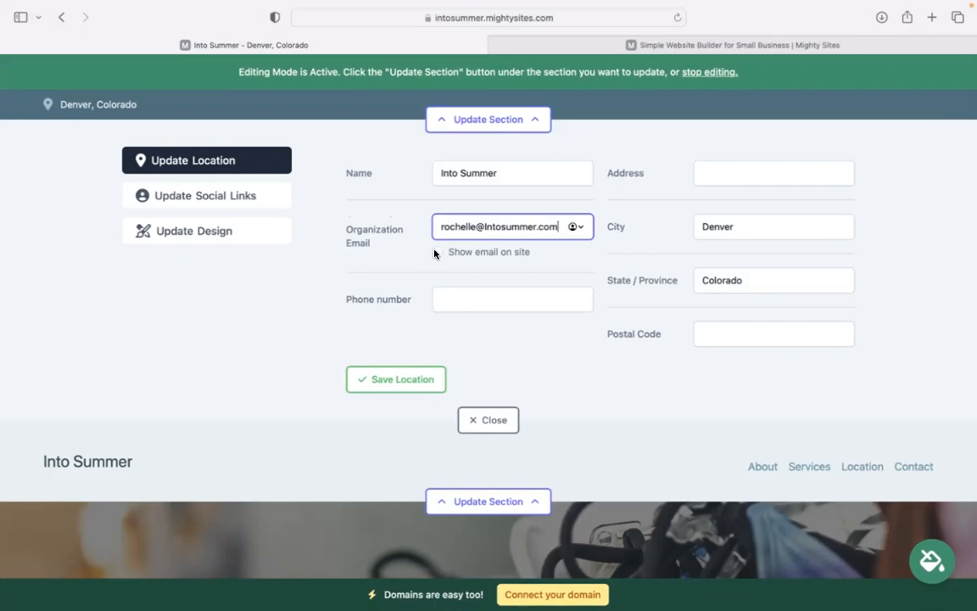
{"action": "left_click", "coordinate": [437, 252]}
Step: Add the business phone number, street address and postal code, then save the location
{"action": "left_click", "coordinate": [506, 303]}
{"action": "type", "text": "494-30303"}
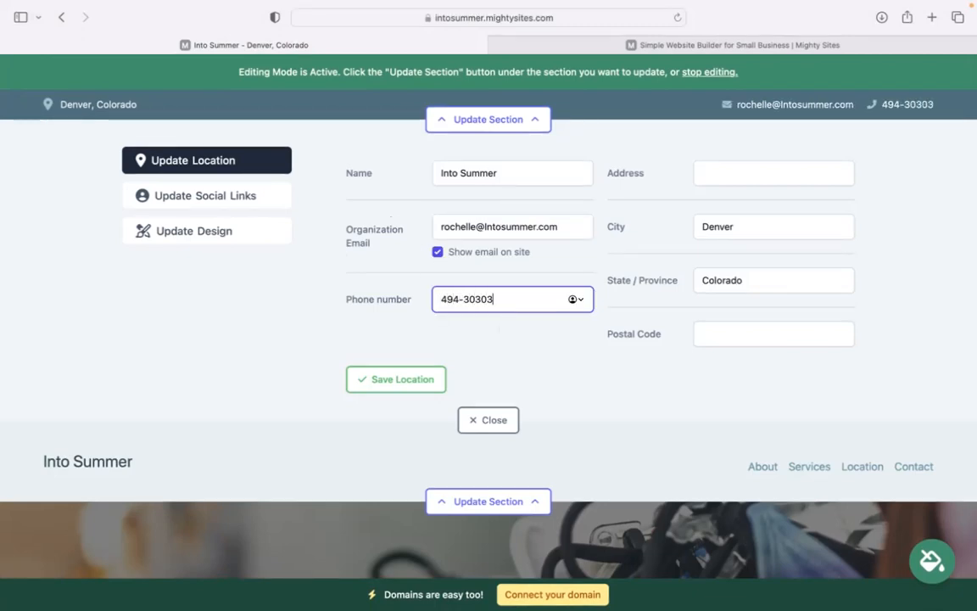
{"action": "left_click", "coordinate": [755, 170]}
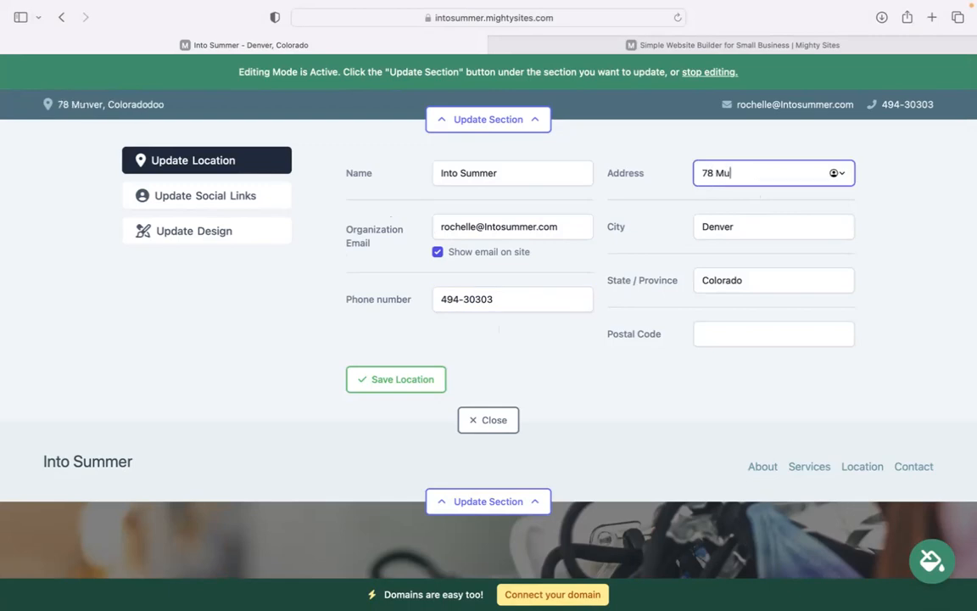
{"action": "left_click", "coordinate": [740, 339]}
{"action": "type", "text": "594843"}
{"action": "left_click", "coordinate": [386, 379]}
Step: Save the social links with no entries and close the header editing panel
{"action": "left_click", "coordinate": [197, 194]}
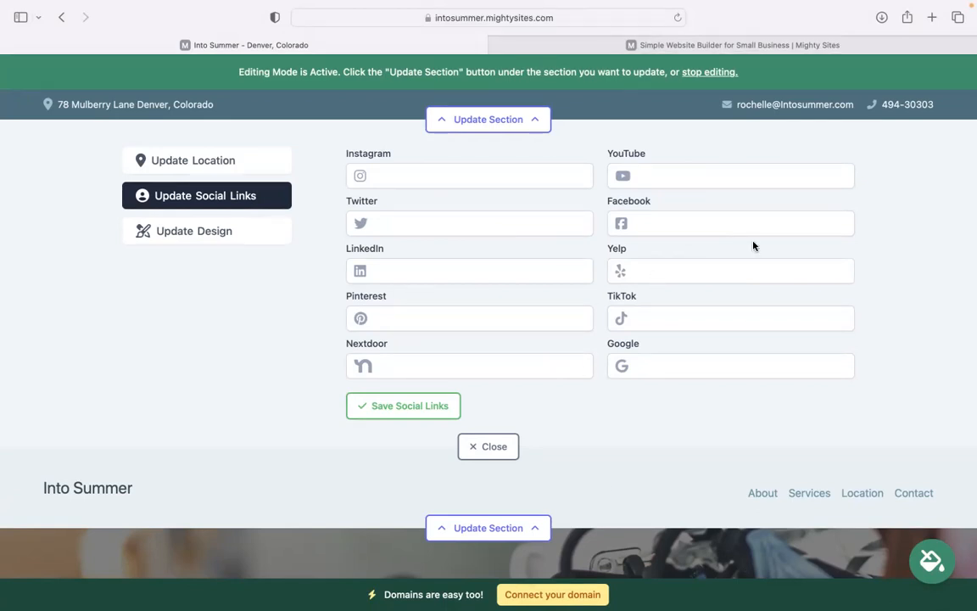
{"action": "left_click", "coordinate": [424, 409]}
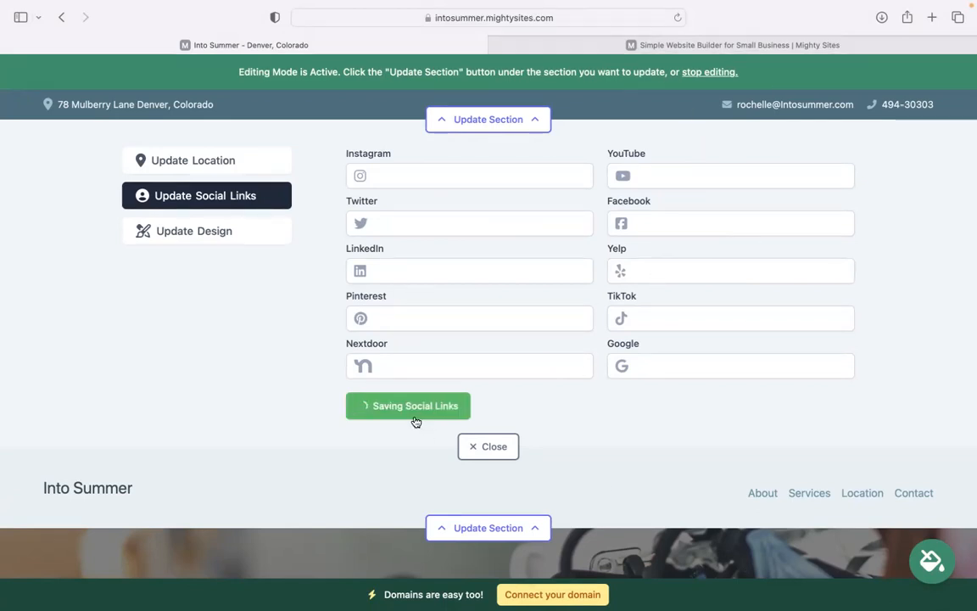
{"action": "left_click", "coordinate": [472, 445]}
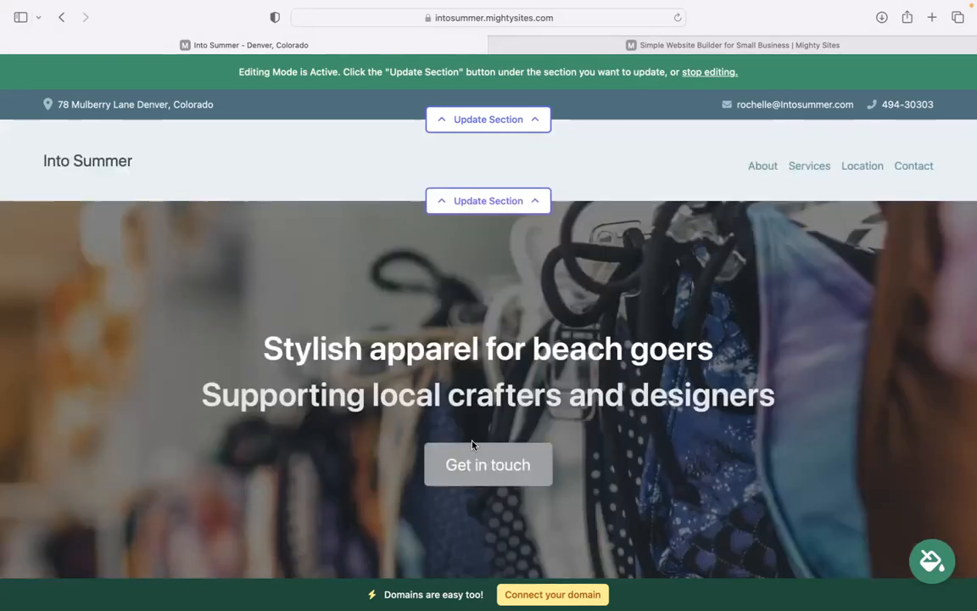
Step: Upload 'Mighty Sites Logo YouTube.png' as the header logo, save it and make it bigger
{"action": "left_click", "coordinate": [532, 204]}
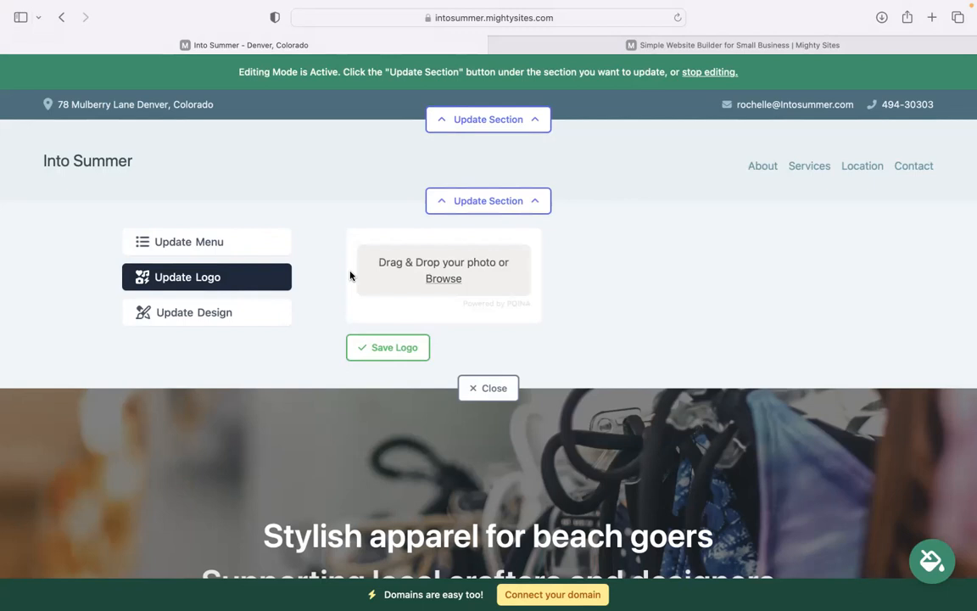
{"action": "left_click", "coordinate": [440, 280]}
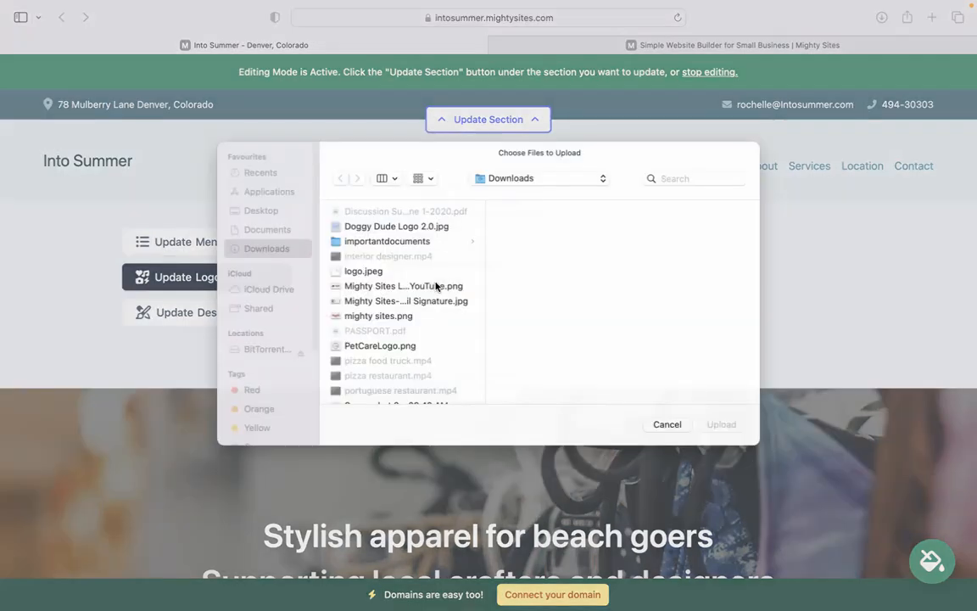
{"action": "left_click", "coordinate": [363, 271]}
{"action": "left_click", "coordinate": [403, 286]}
{"action": "left_click", "coordinate": [721, 424]}
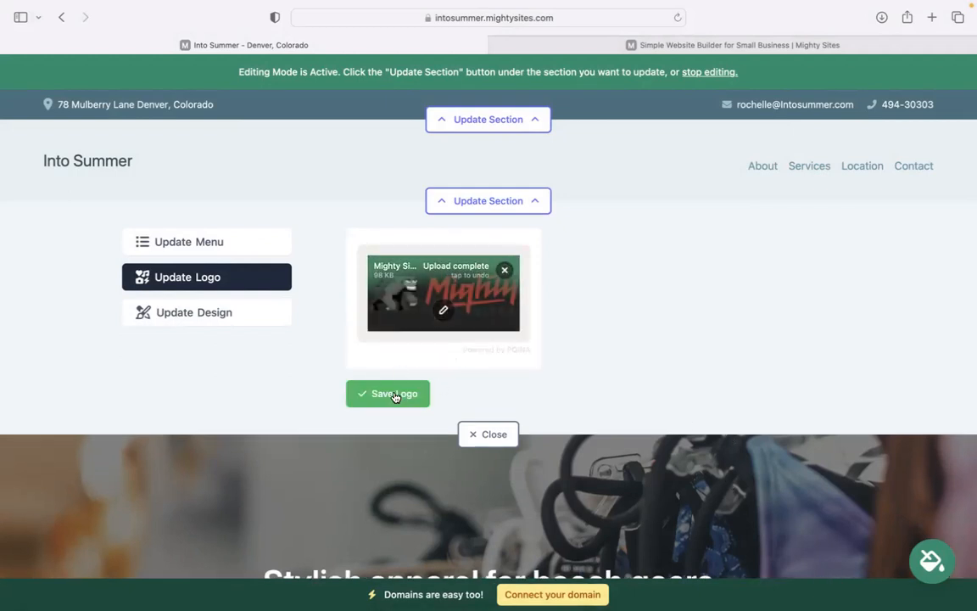
{"action": "left_click", "coordinate": [395, 396]}
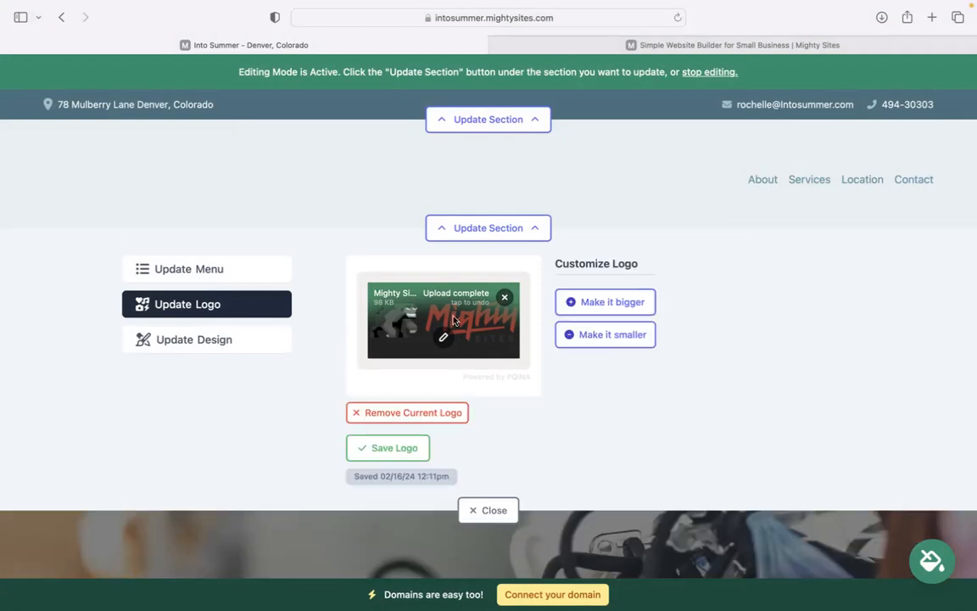
{"action": "left_click", "coordinate": [613, 310]}
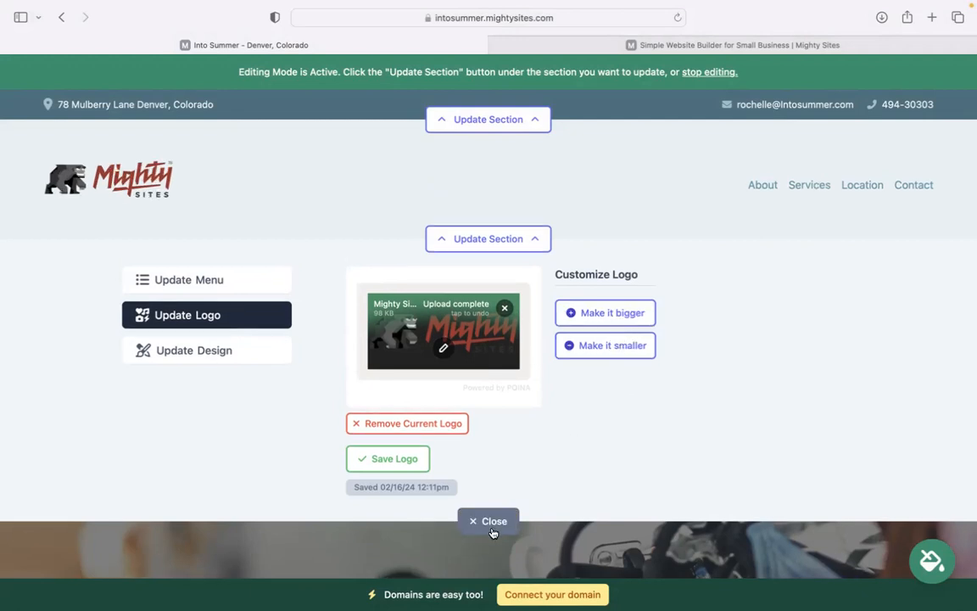
{"action": "left_click", "coordinate": [491, 521]}
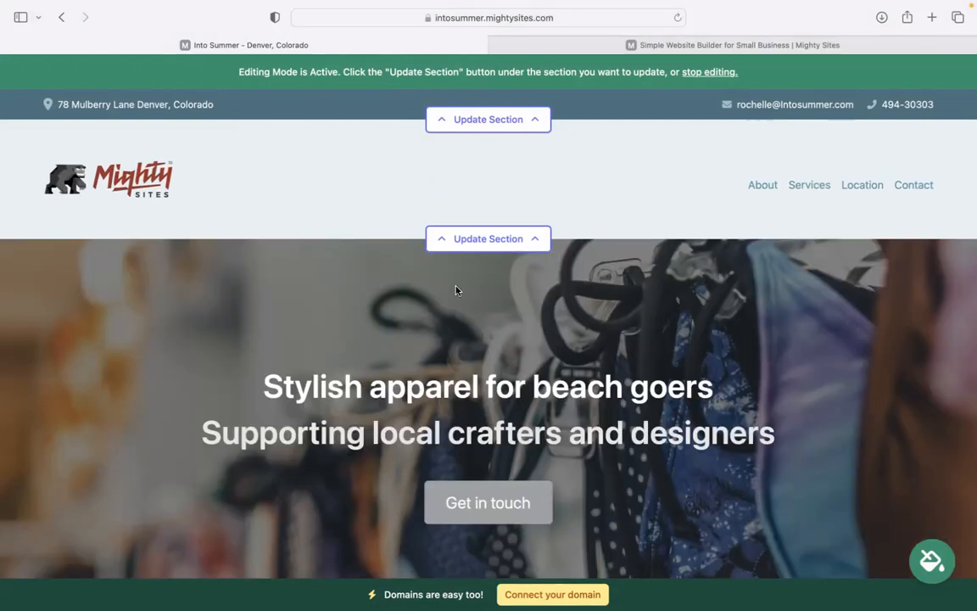
Step: Preview bright blue and light grey themes on the 'Since 1994' section, then save light blue
{"action": "scroll", "coordinate": [456, 290], "scroll_direction": "down", "scroll_amount": 5}
{"action": "scroll", "coordinate": [476, 82], "scroll_direction": "down", "scroll_amount": 3}
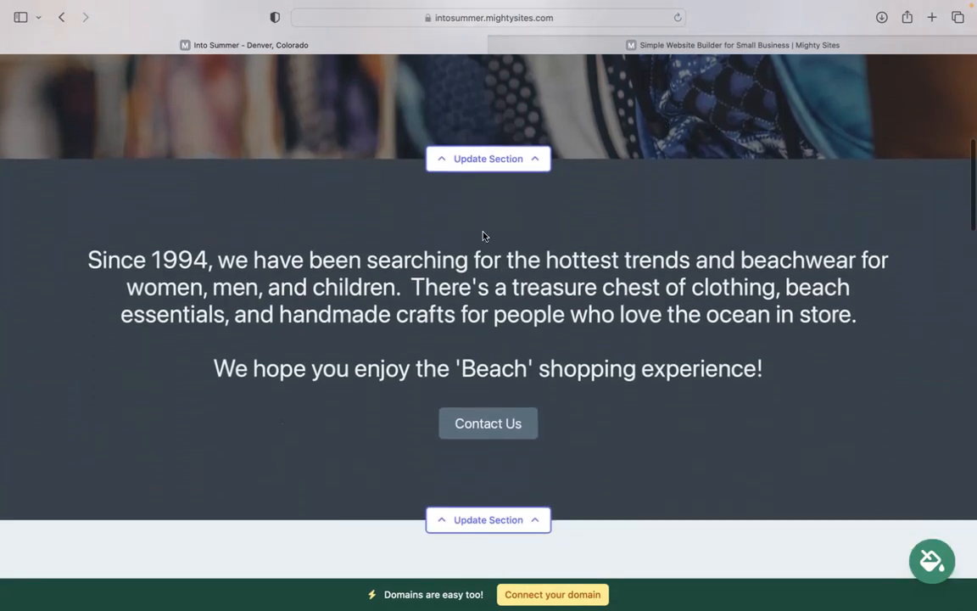
{"action": "left_click", "coordinate": [926, 547]}
{"action": "left_click", "coordinate": [513, 463]}
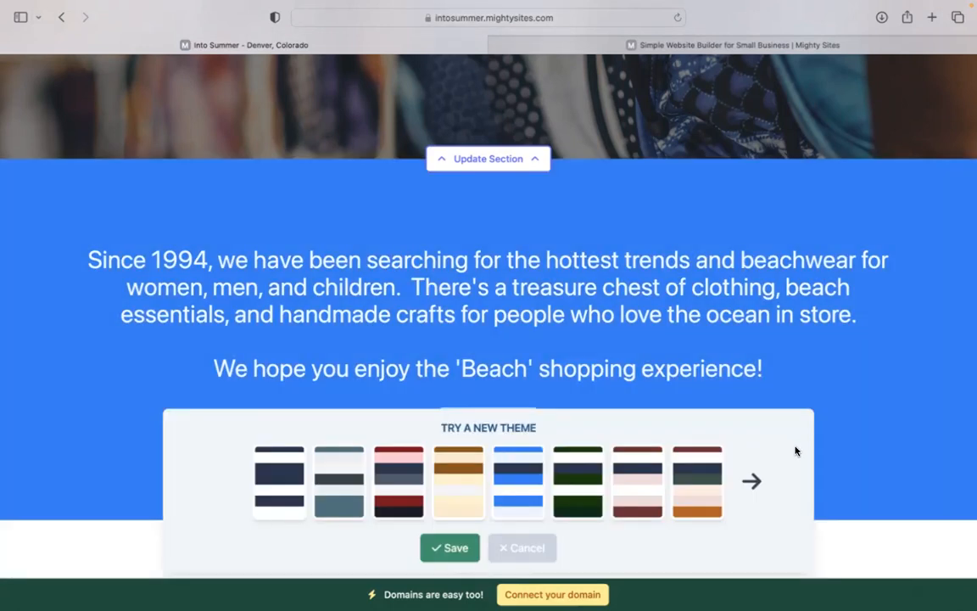
{"action": "left_click", "coordinate": [759, 478]}
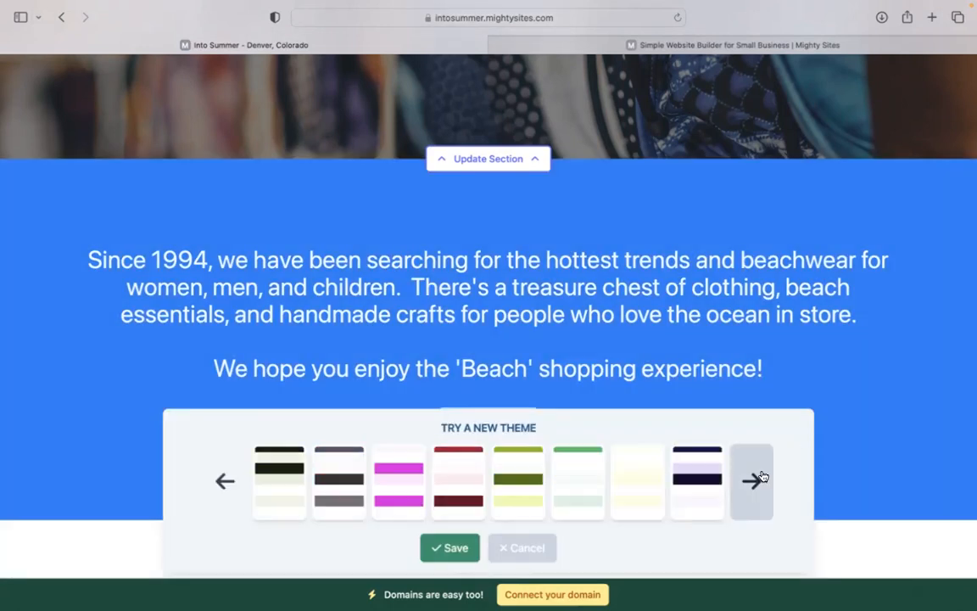
{"action": "left_click", "coordinate": [755, 479]}
{"action": "left_click", "coordinate": [517, 484]}
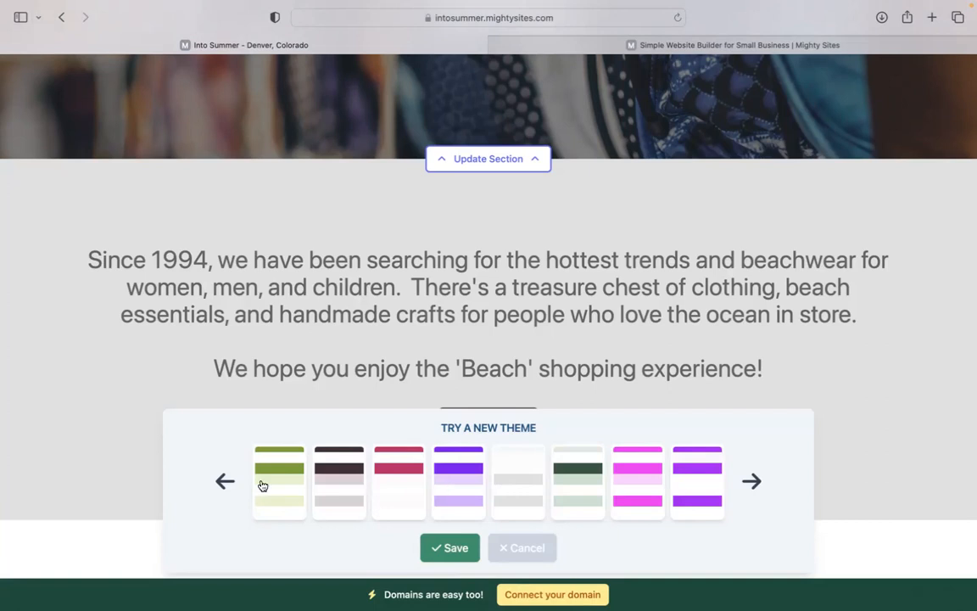
{"action": "left_click", "coordinate": [225, 480]}
{"action": "left_click", "coordinate": [449, 547]}
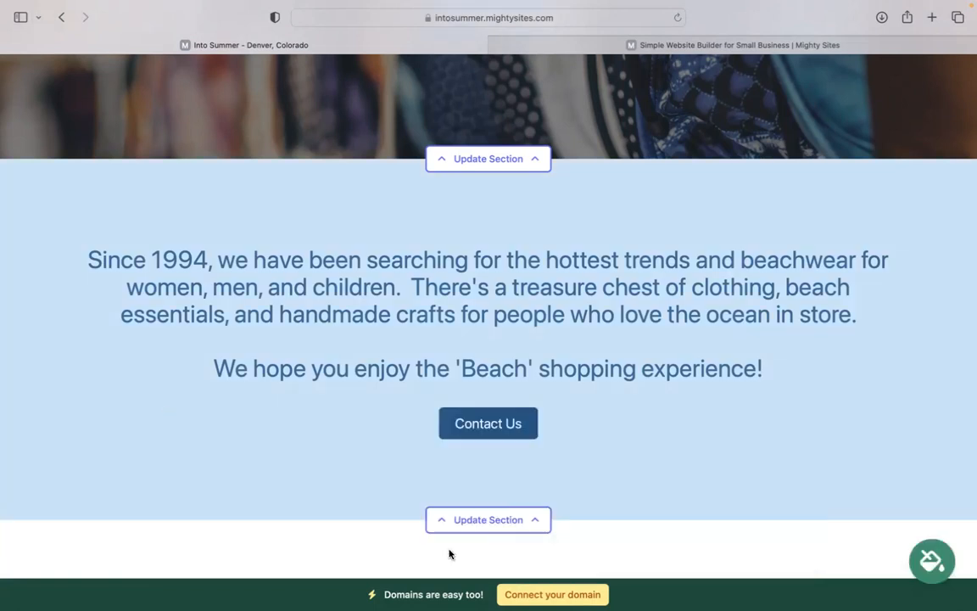
Step: Open the hero section editor and view its background image options
{"action": "scroll", "coordinate": [449, 554], "scroll_direction": "up", "scroll_amount": 5}
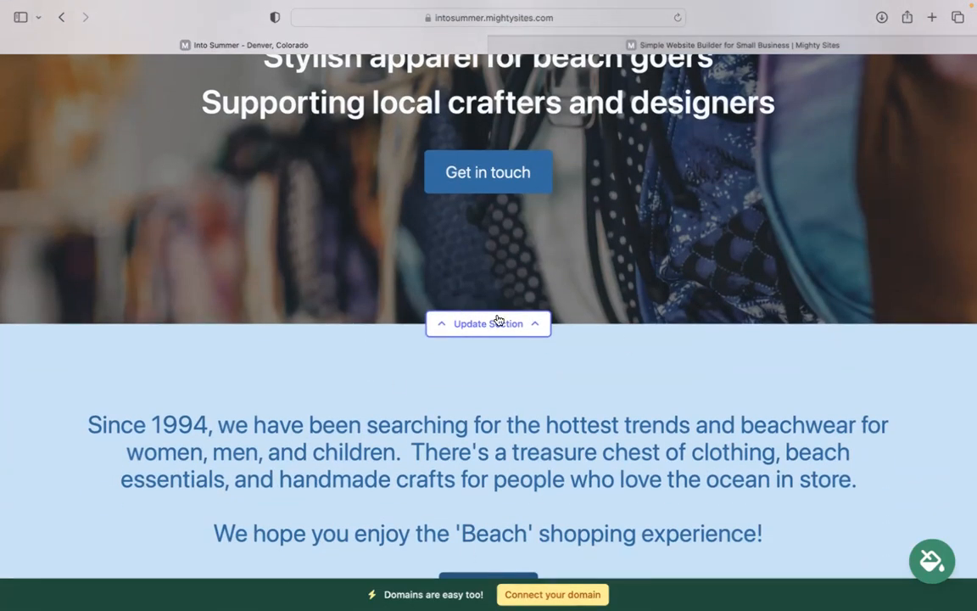
{"action": "left_click", "coordinate": [532, 325]}
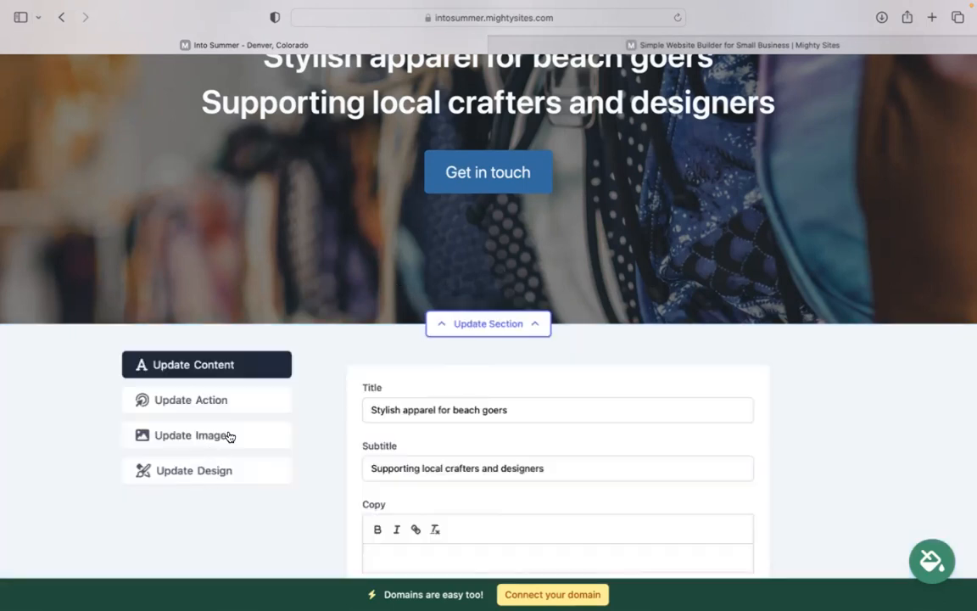
{"action": "left_click", "coordinate": [231, 435]}
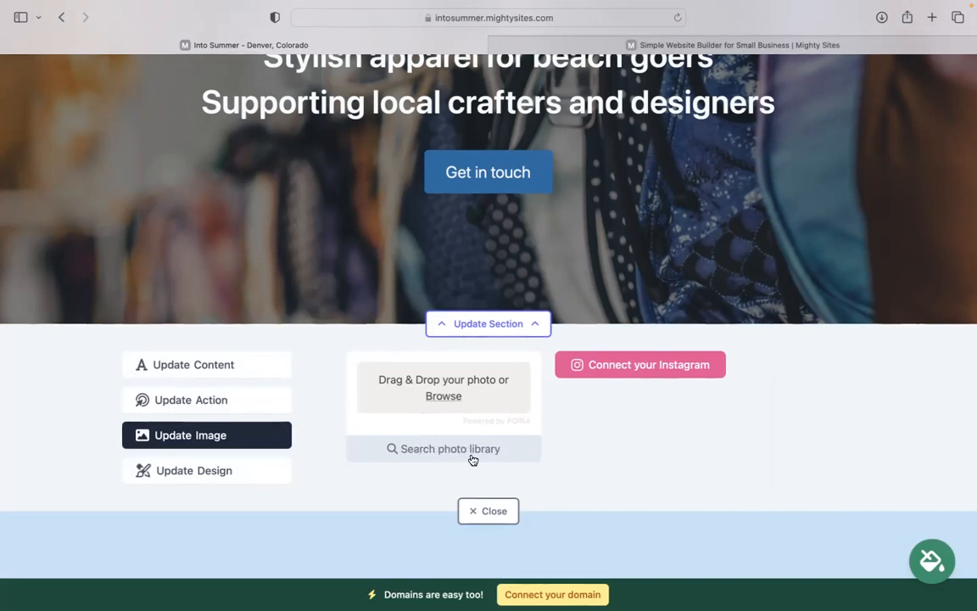
{"action": "scroll", "coordinate": [489, 288], "scroll_direction": "up", "scroll_amount": 2}
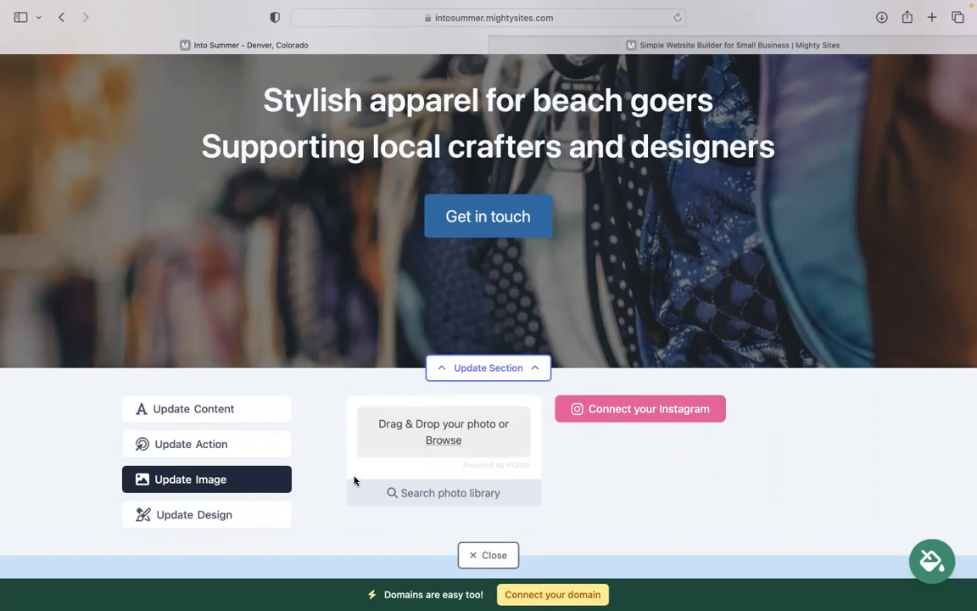
Step: Save the 'Get in touch' button with its link left as '#', then close the editor
{"action": "left_click", "coordinate": [312, 443]}
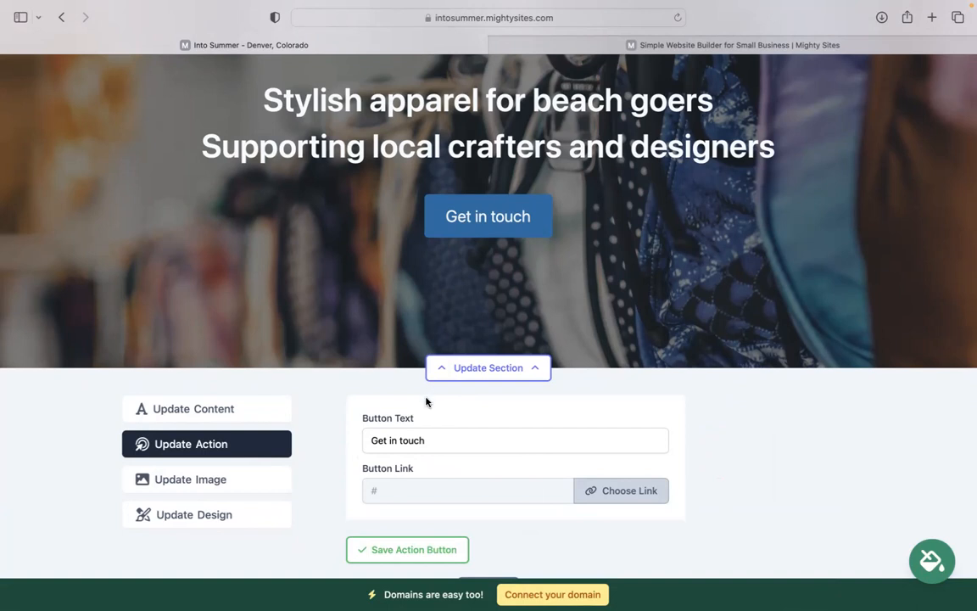
{"action": "left_click", "coordinate": [373, 440]}
{"action": "left_click", "coordinate": [594, 490]}
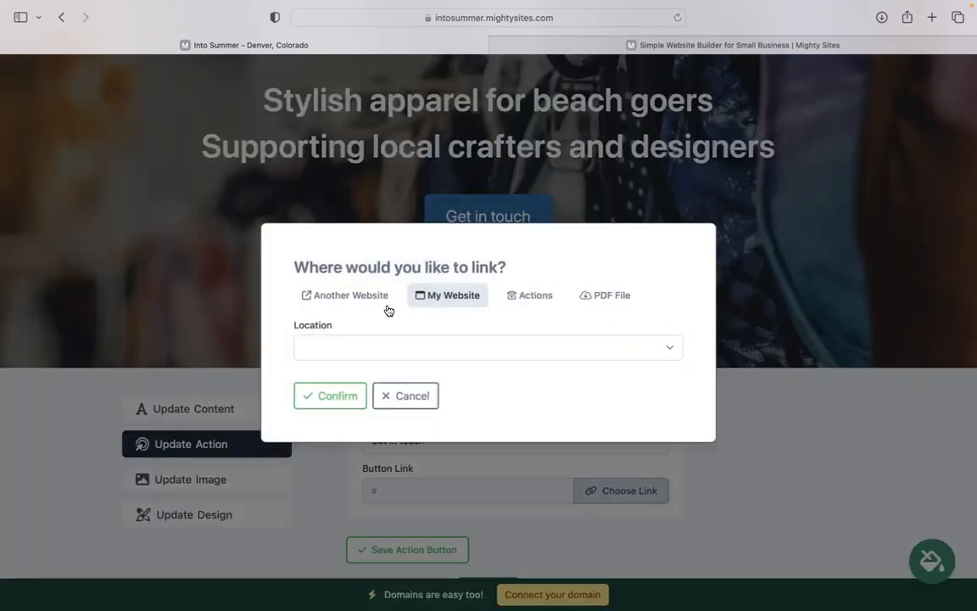
{"action": "left_click", "coordinate": [353, 394]}
{"action": "left_click", "coordinate": [421, 542]}
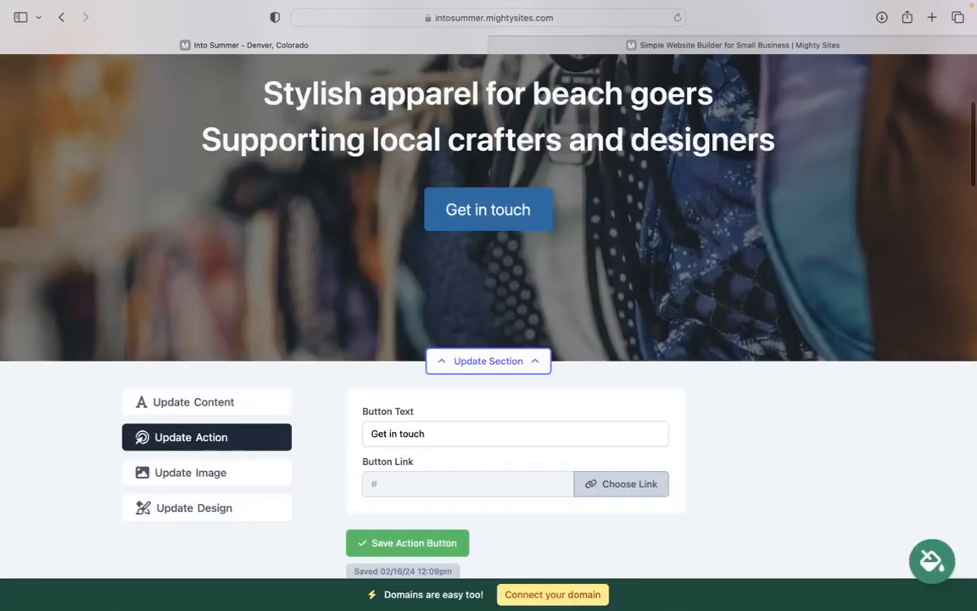
{"action": "left_click", "coordinate": [499, 507]}
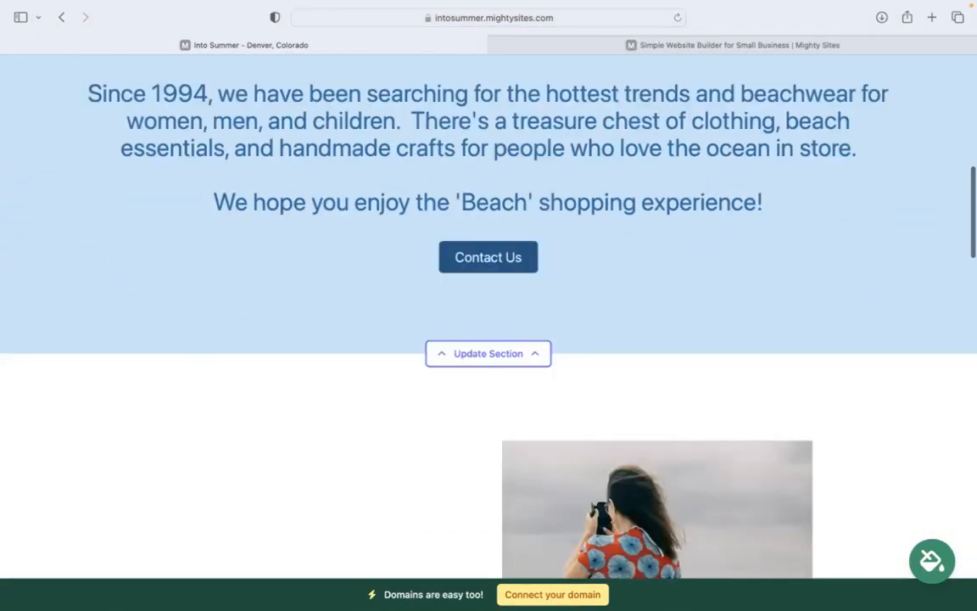
{"action": "scroll", "coordinate": [353, 283], "scroll_direction": "down", "scroll_amount": 6}
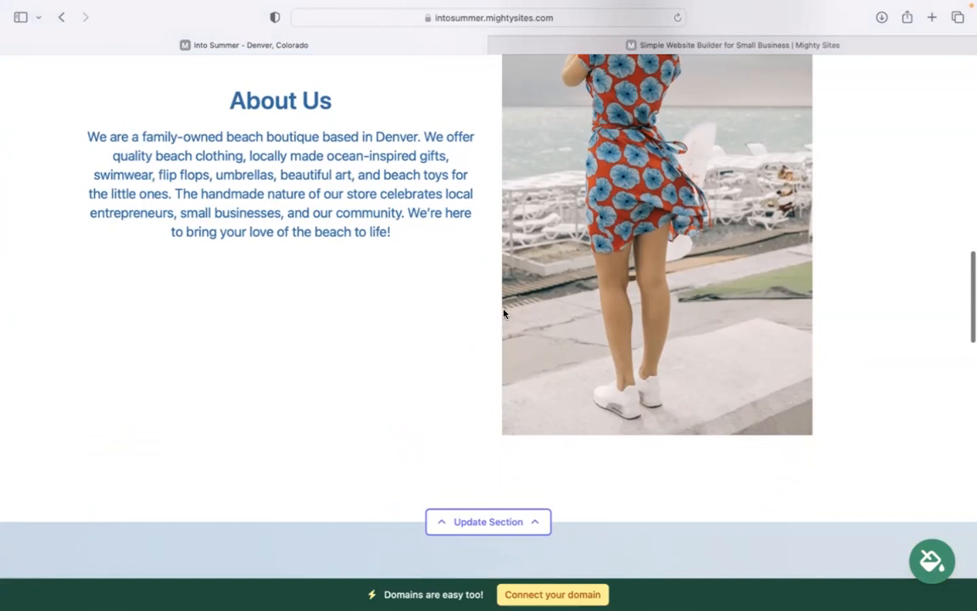
{"action": "scroll", "coordinate": [488, 288], "scroll_direction": "up", "scroll_amount": 2}
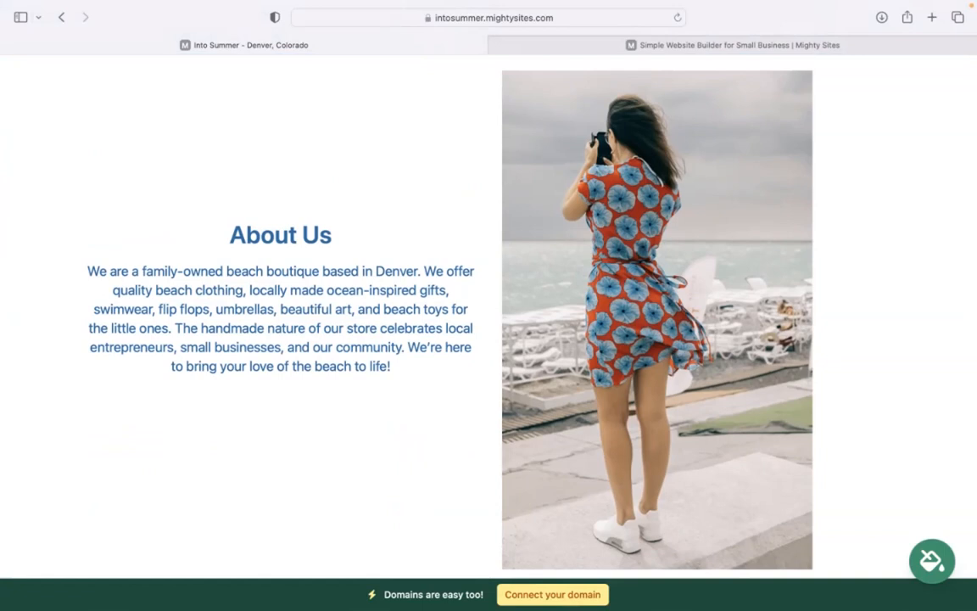
{"action": "scroll", "coordinate": [489, 314], "scroll_direction": "down", "scroll_amount": 10}
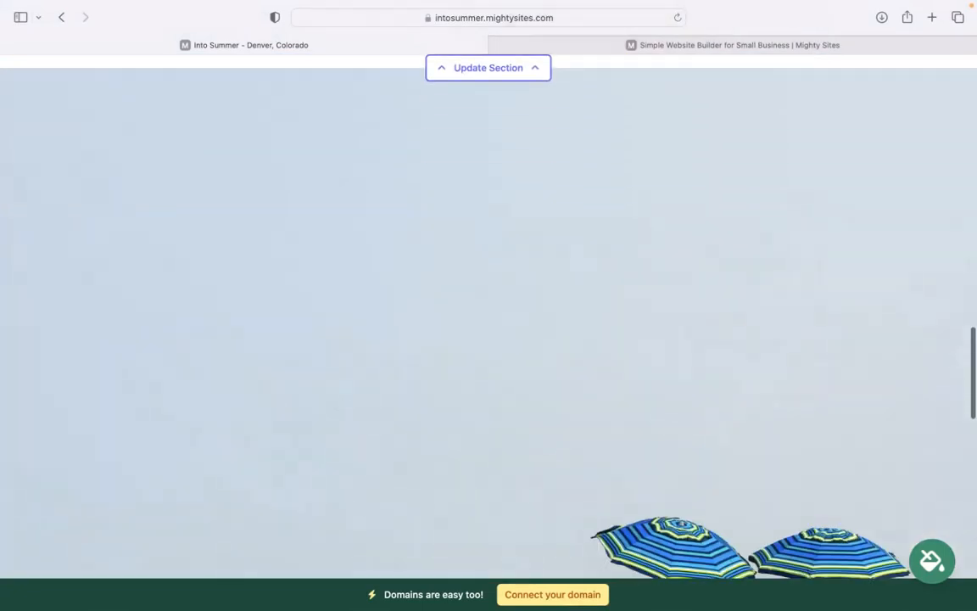
{"action": "scroll", "coordinate": [488, 313], "scroll_direction": "down", "scroll_amount": 6}
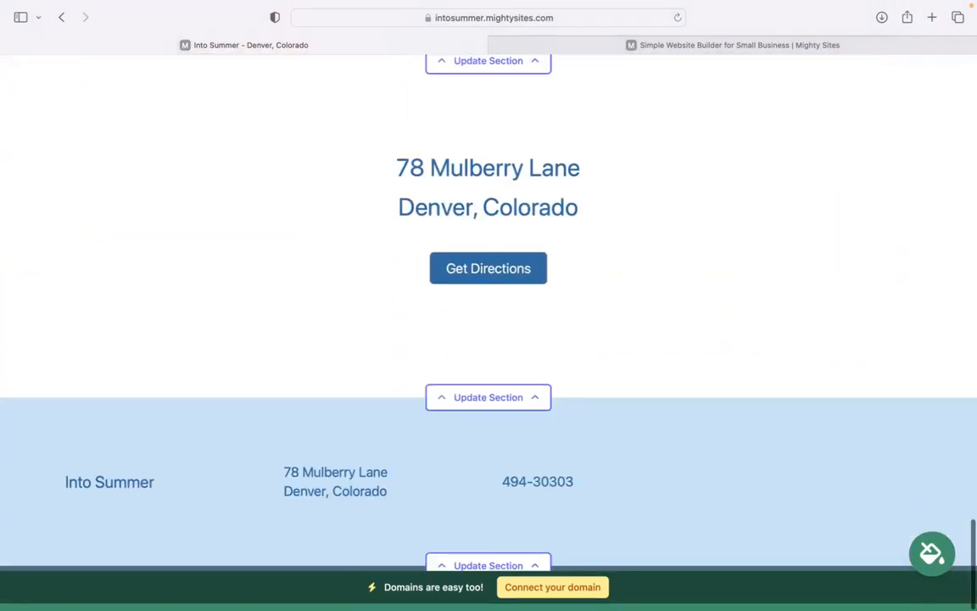
{"action": "scroll", "coordinate": [488, 313], "scroll_direction": "up", "scroll_amount": 1}
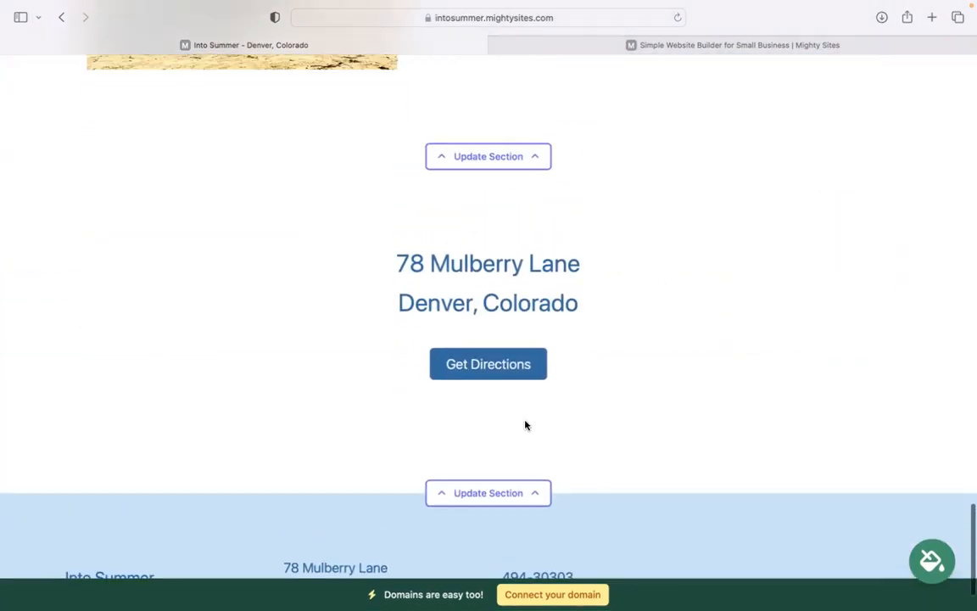
{"action": "left_click", "coordinate": [499, 501]}
{"action": "scroll", "coordinate": [231, 212], "scroll_direction": "down", "scroll_amount": 2}
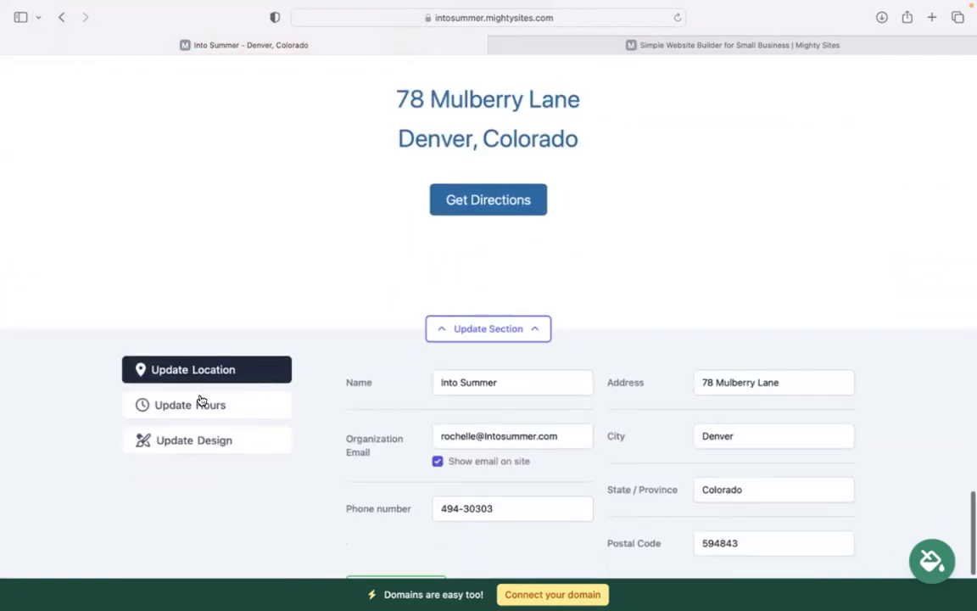
{"action": "left_click", "coordinate": [201, 404]}
{"action": "scroll", "coordinate": [505, 486], "scroll_direction": "down", "scroll_amount": 3}
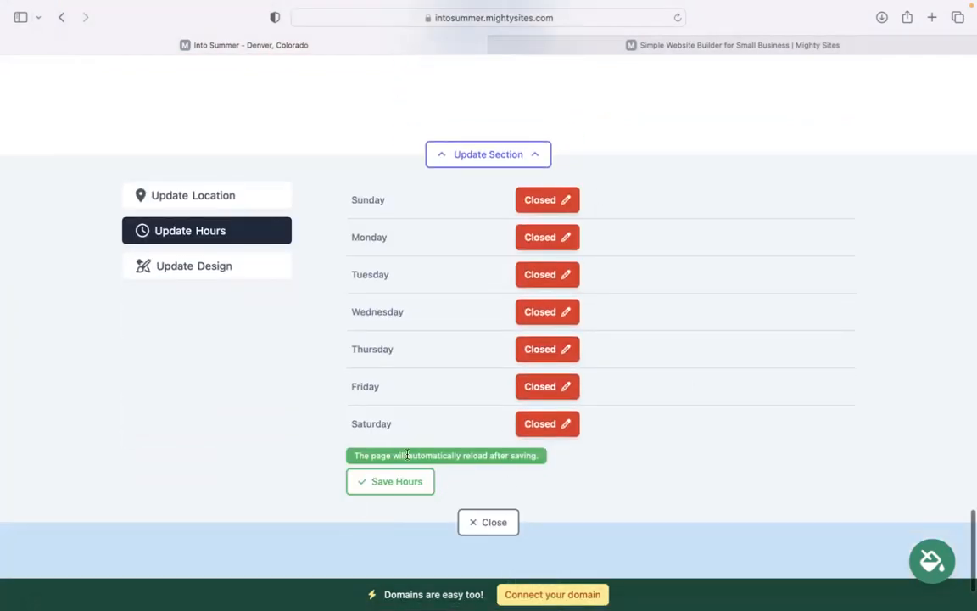
{"action": "left_click", "coordinate": [492, 521]}
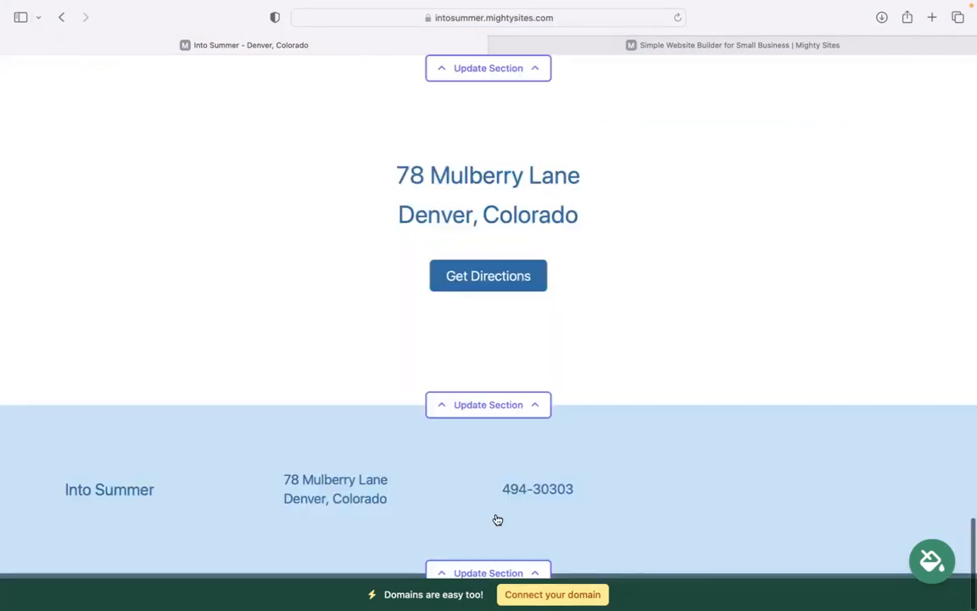
{"action": "scroll", "coordinate": [424, 382], "scroll_direction": "up", "scroll_amount": 3}
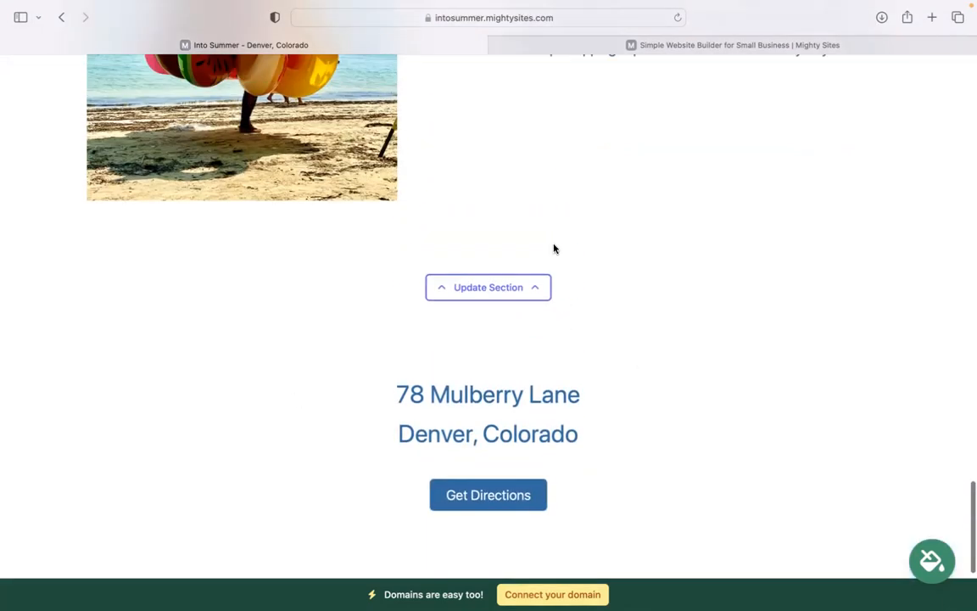
{"action": "scroll", "coordinate": [507, 489], "scroll_direction": "down", "scroll_amount": 2}
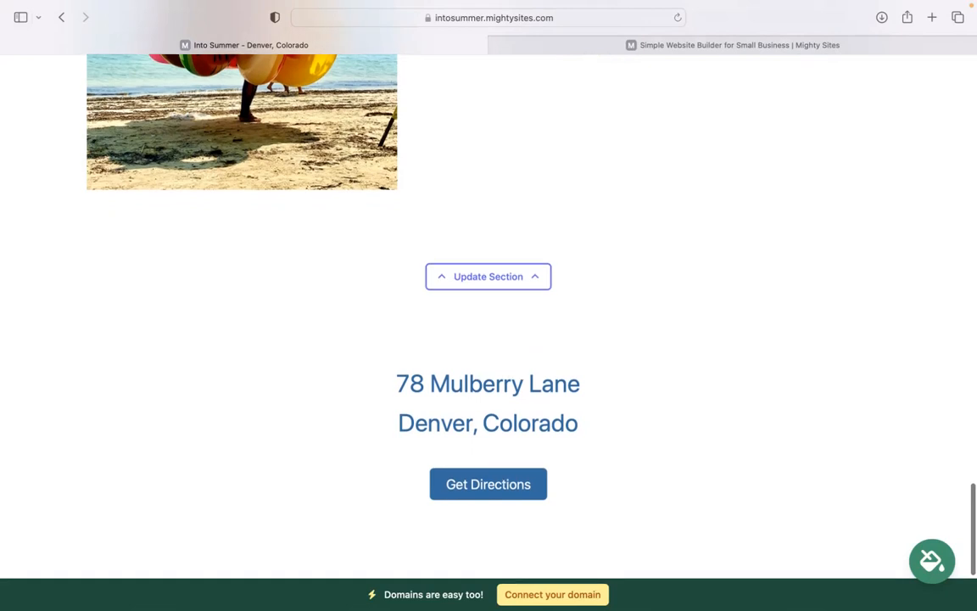
{"action": "scroll", "coordinate": [508, 489], "scroll_direction": "up", "scroll_amount": 5}
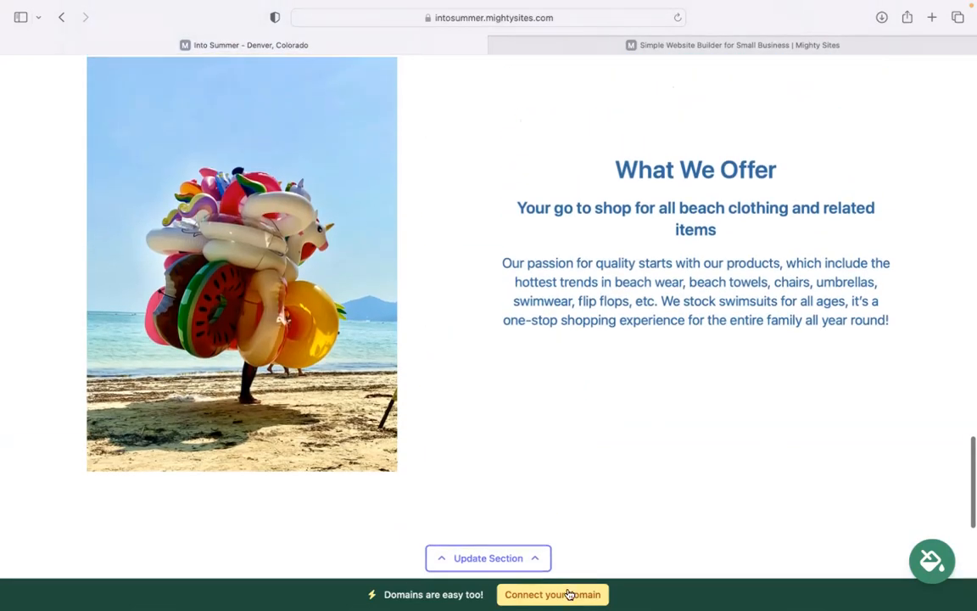
{"action": "scroll", "coordinate": [568, 594], "scroll_direction": "up", "scroll_amount": 3}
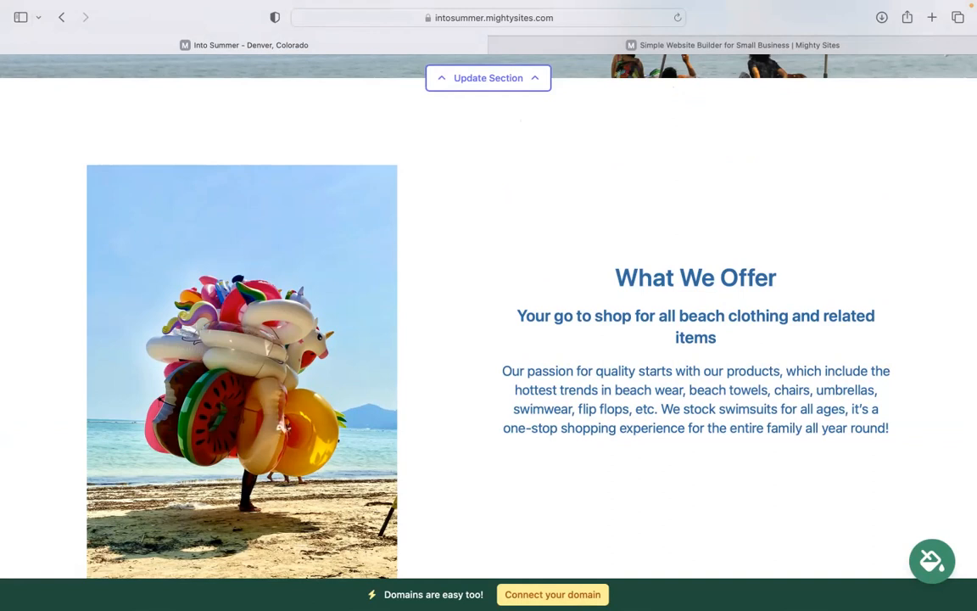
{"action": "scroll", "coordinate": [488, 331], "scroll_direction": "up", "scroll_amount": 6}
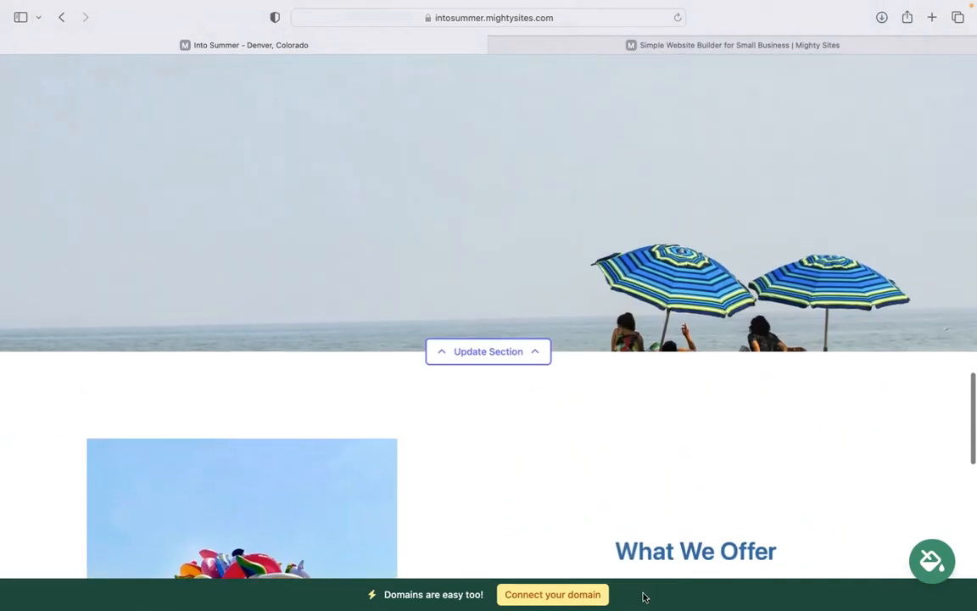
{"action": "scroll", "coordinate": [489, 331], "scroll_direction": "up", "scroll_amount": 15}
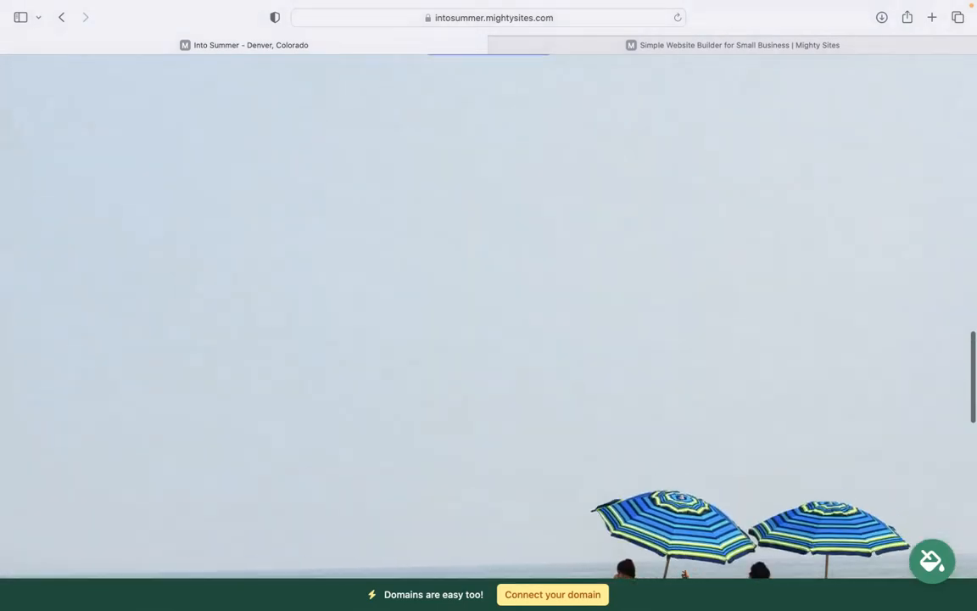
{"action": "scroll", "coordinate": [489, 331], "scroll_direction": "up", "scroll_amount": 10}
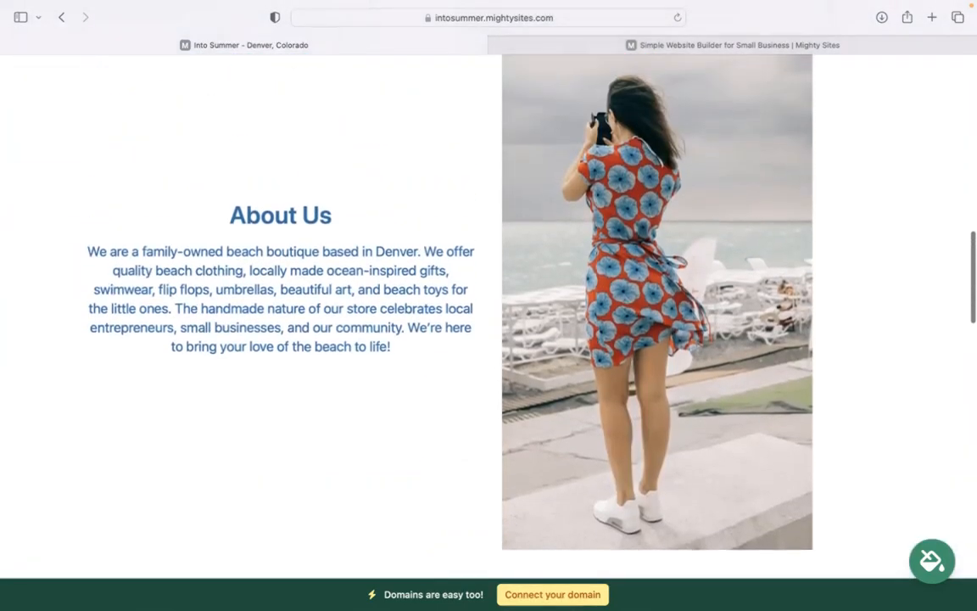
{"action": "scroll", "coordinate": [489, 330], "scroll_direction": "up", "scroll_amount": 15}
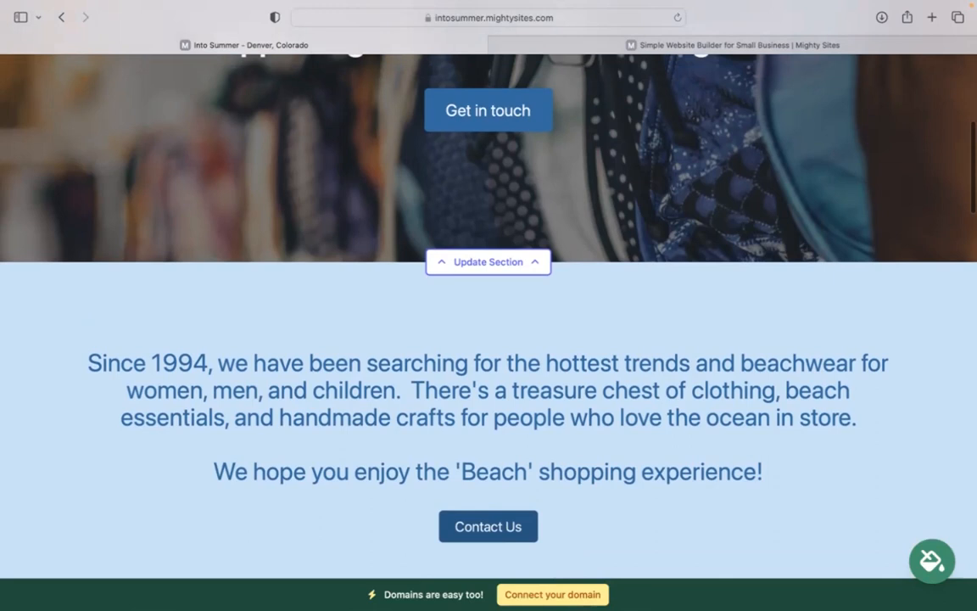
{"action": "scroll", "coordinate": [489, 330], "scroll_direction": "up", "scroll_amount": 5}
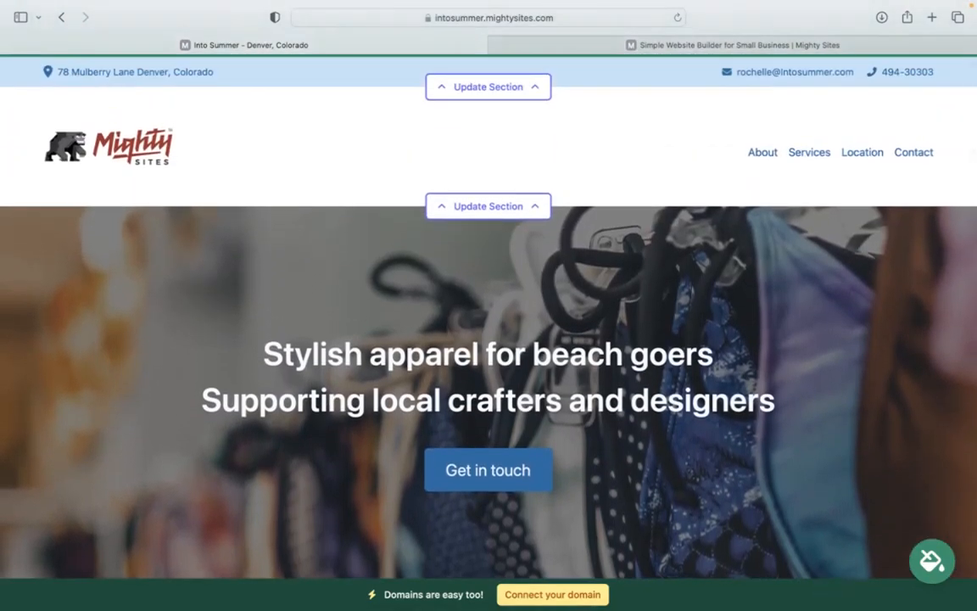
{"action": "scroll", "coordinate": [489, 331], "scroll_direction": "up", "scroll_amount": 2}
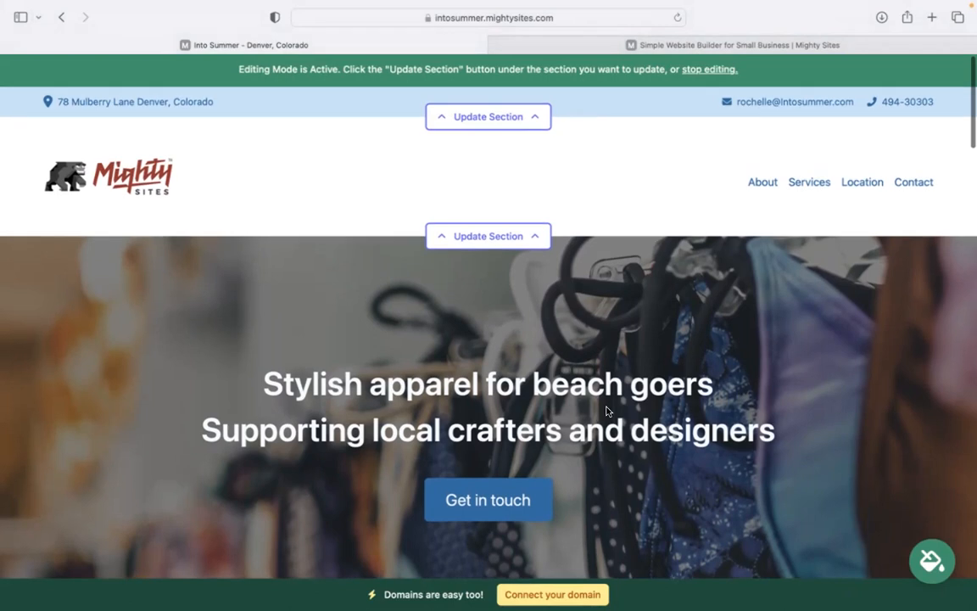
{"action": "mouse_move", "coordinate": [696, 7]}
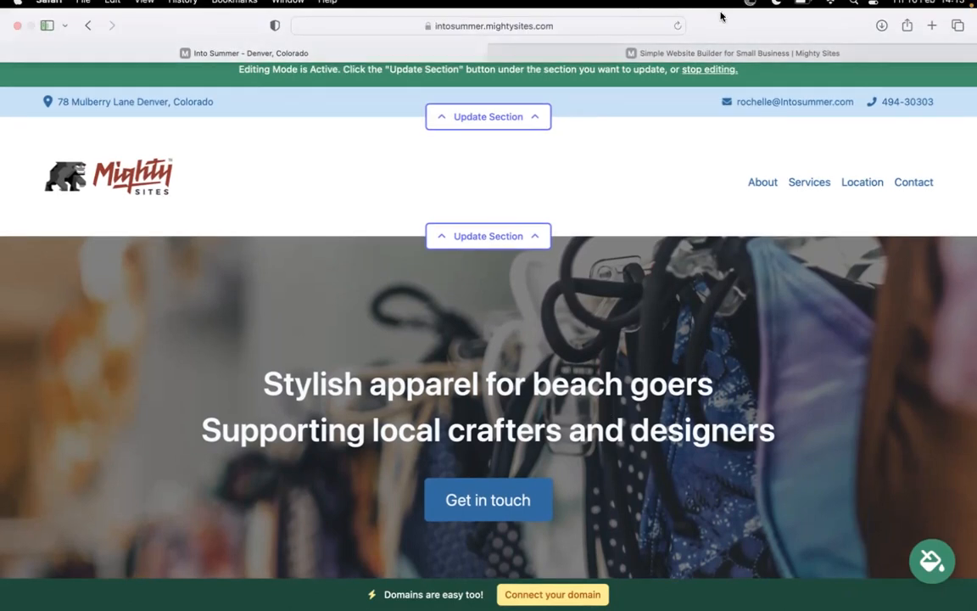